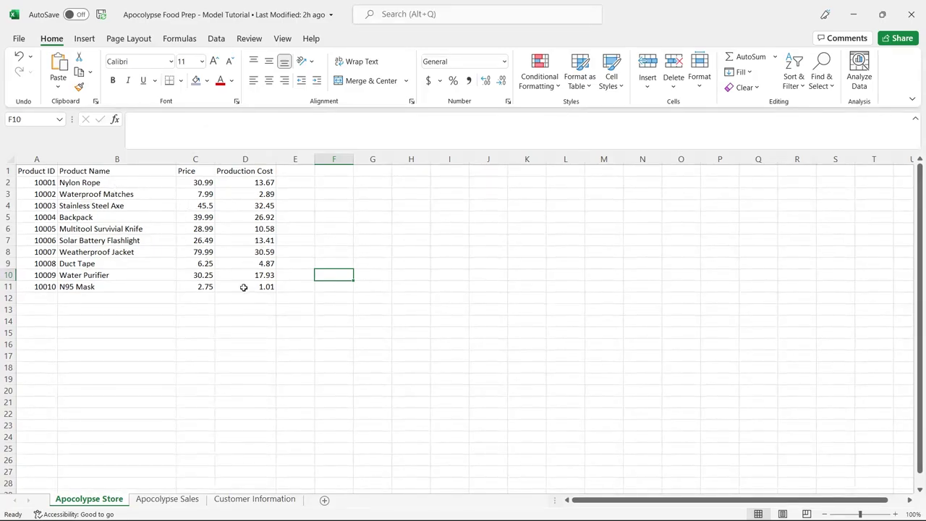
Review the Apocolypse Sales sheet's Cust ID, Customer, Product ID and Order ID columns, and open the Customer Information sheet
{"action": "left_click", "coordinate": [168, 499]}
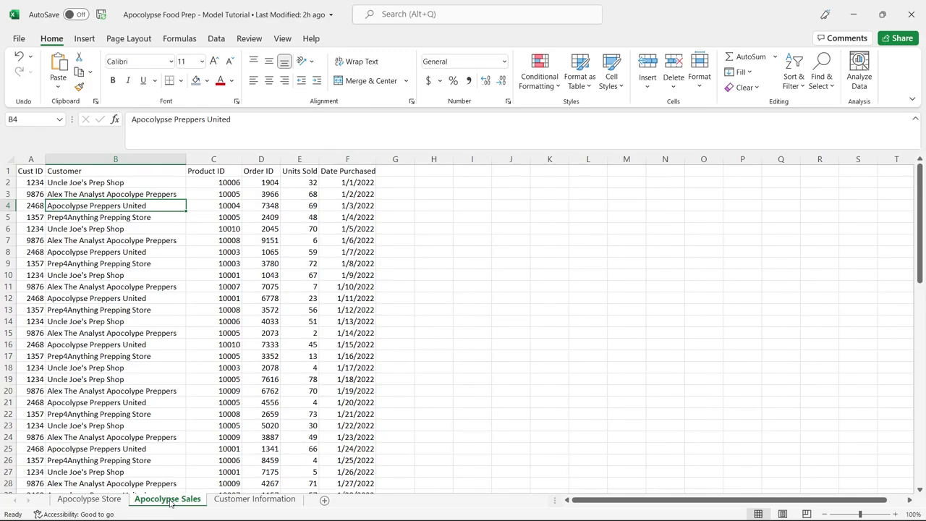
{"action": "left_click", "coordinate": [32, 158]}
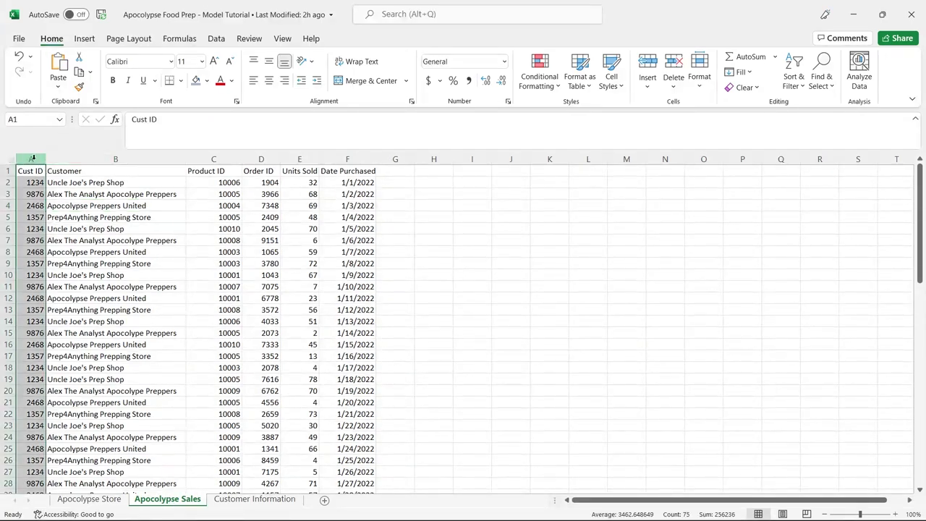
{"action": "left_click", "coordinate": [79, 159]}
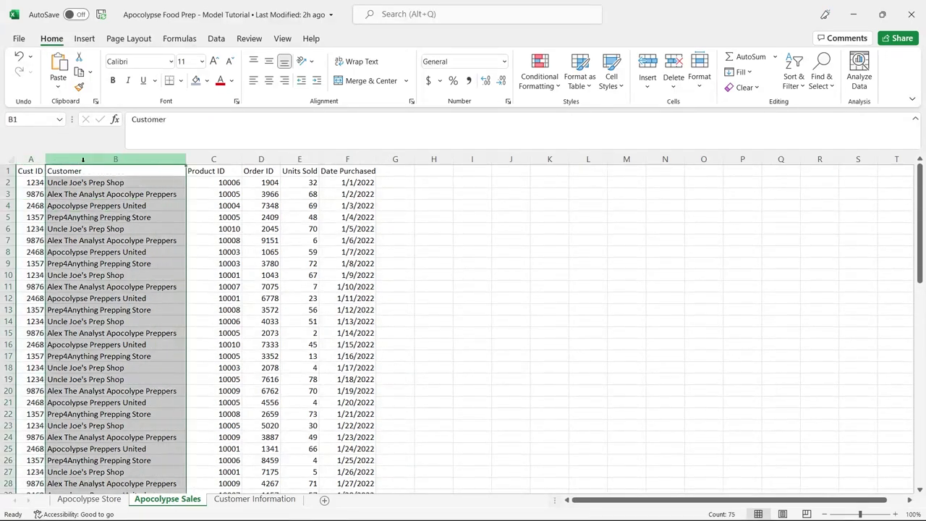
{"action": "left_click", "coordinate": [214, 159]}
{"action": "left_click", "coordinate": [257, 159]}
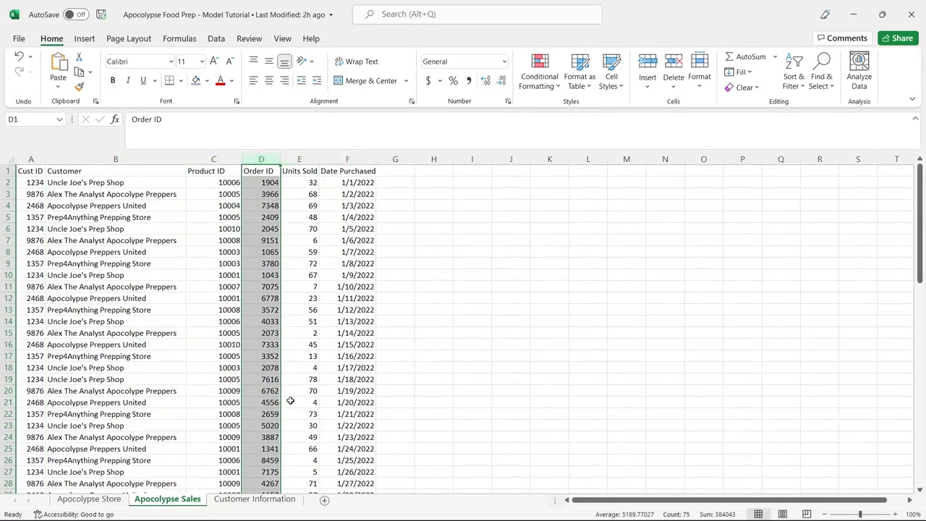
{"action": "left_click", "coordinate": [253, 499]}
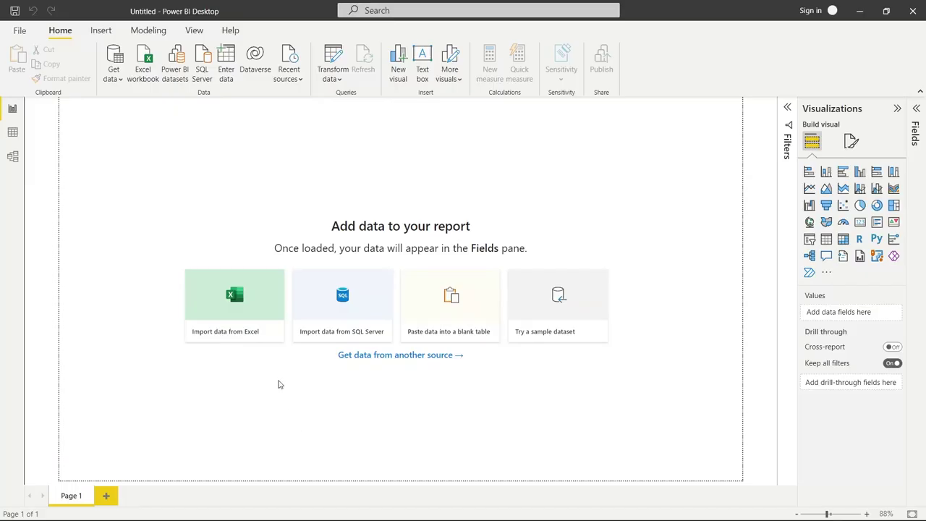
In Power BI Desktop, load the Apocolypse Sales, Apocolypse Store and Customer Information tables from the Excel workbook Apocolypse Food Prep - Model Tutorial
{"action": "left_click", "coordinate": [249, 308]}
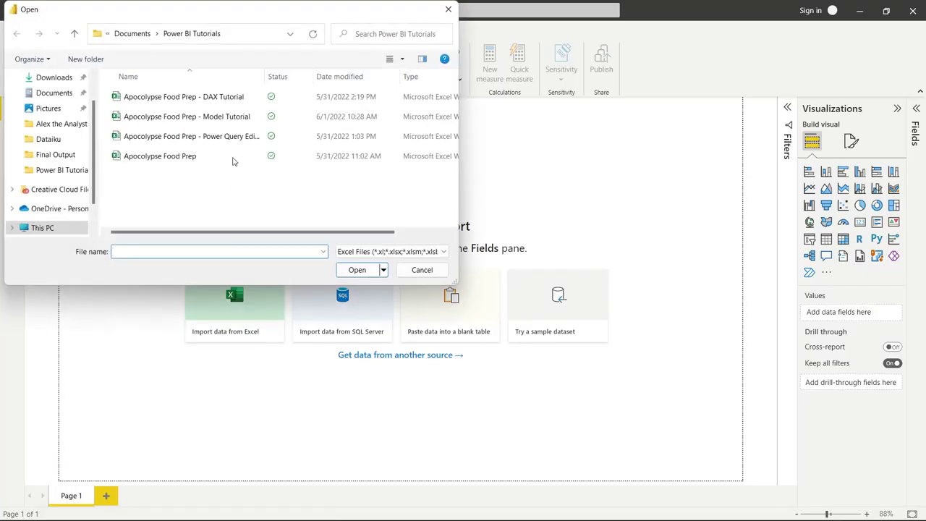
{"action": "left_click", "coordinate": [228, 124]}
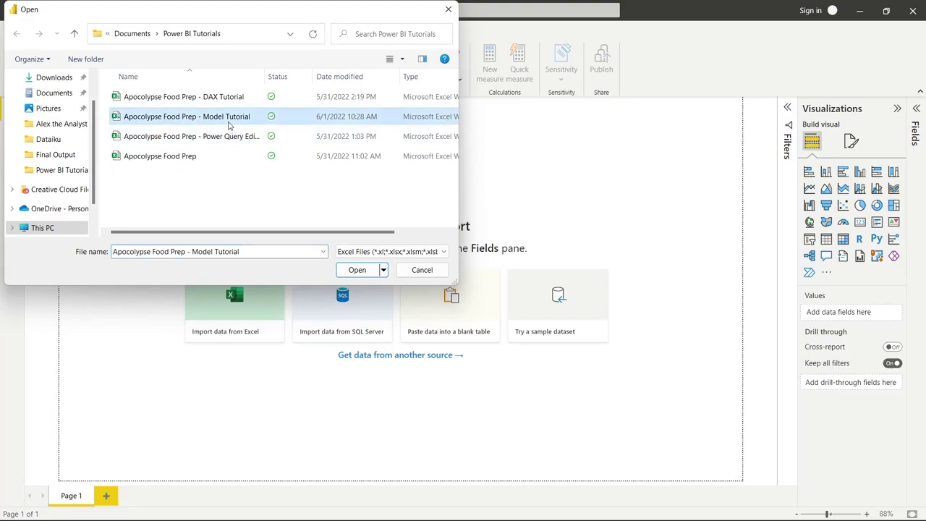
{"action": "left_click", "coordinate": [355, 269]}
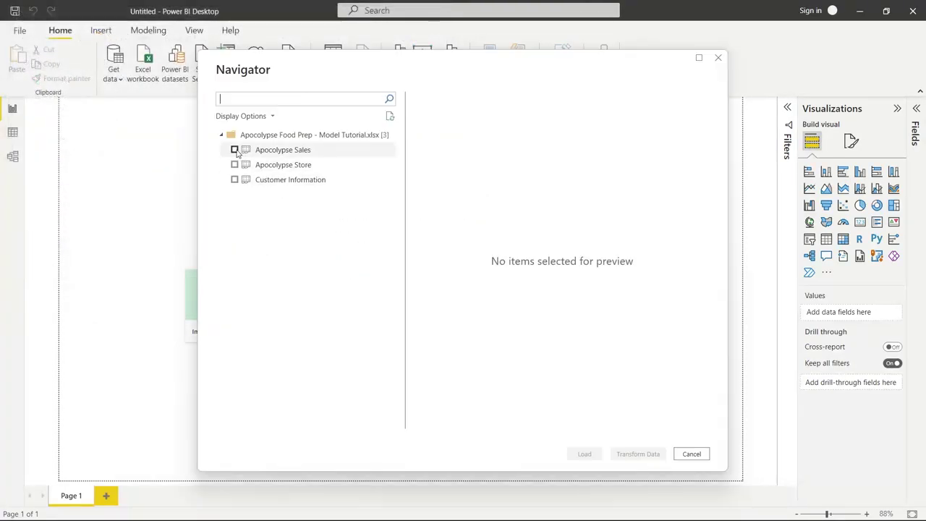
{"action": "left_click", "coordinate": [235, 150]}
{"action": "left_click", "coordinate": [234, 165]}
{"action": "left_click", "coordinate": [234, 180]}
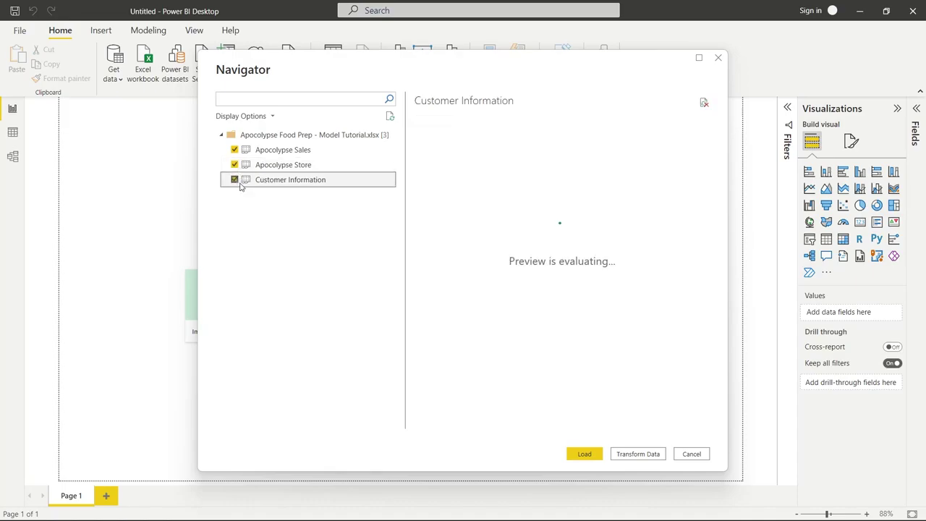
{"action": "left_click", "coordinate": [586, 454]}
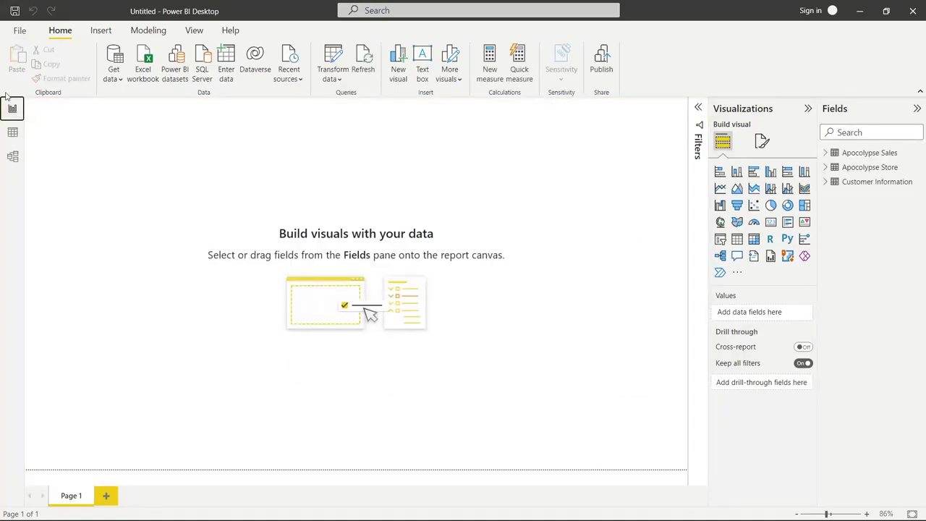
Show the data model at 80% zoom and arrange the Customer Information, Apocolypse Sales and Apocolypse Store tables side by side
{"action": "left_click", "coordinate": [13, 157]}
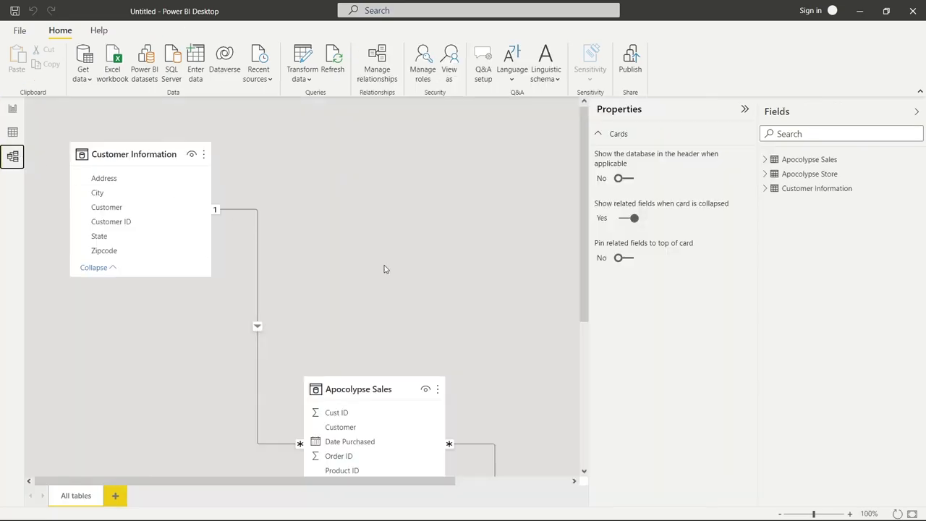
{"action": "left_click_drag", "start_coordinate": [587, 281], "coordinate": [665, 280]}
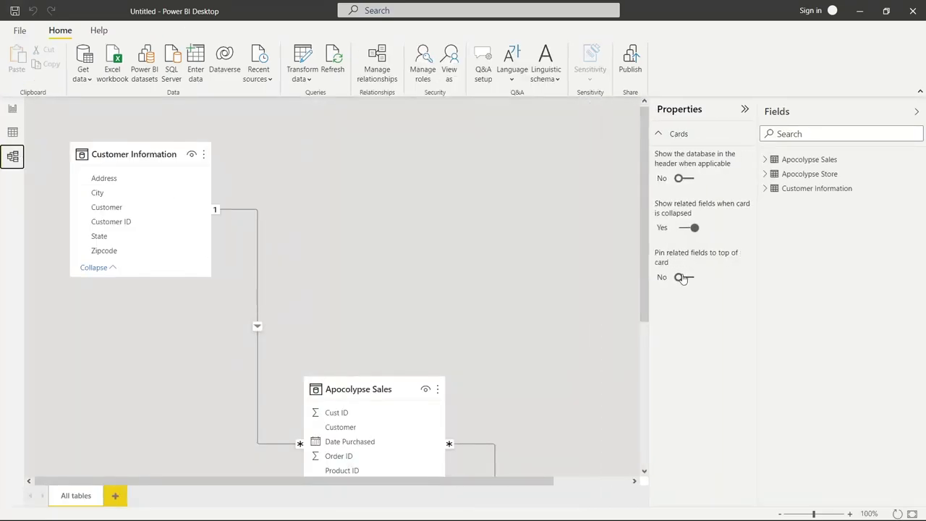
{"action": "left_click", "coordinate": [780, 513]}
{"action": "left_click", "coordinate": [780, 513]}
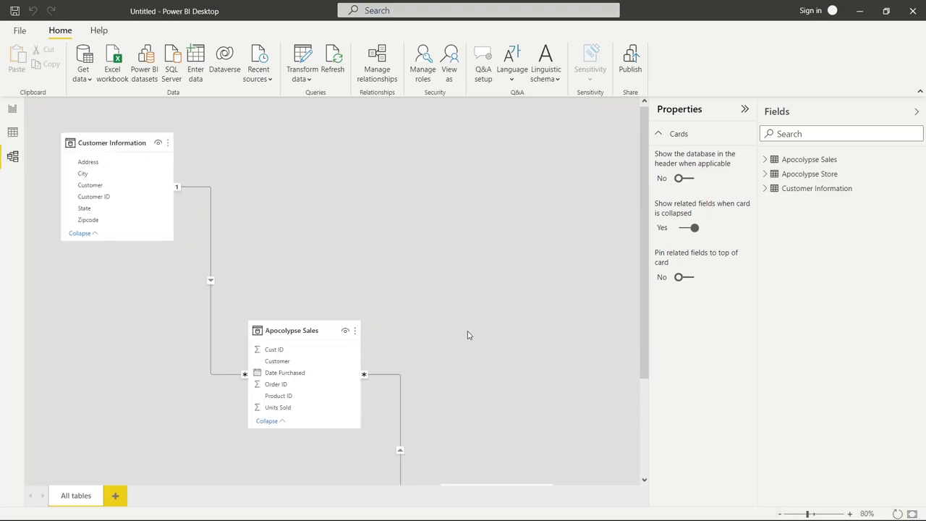
{"action": "left_click_drag", "start_coordinate": [324, 323], "coordinate": [326, 151]}
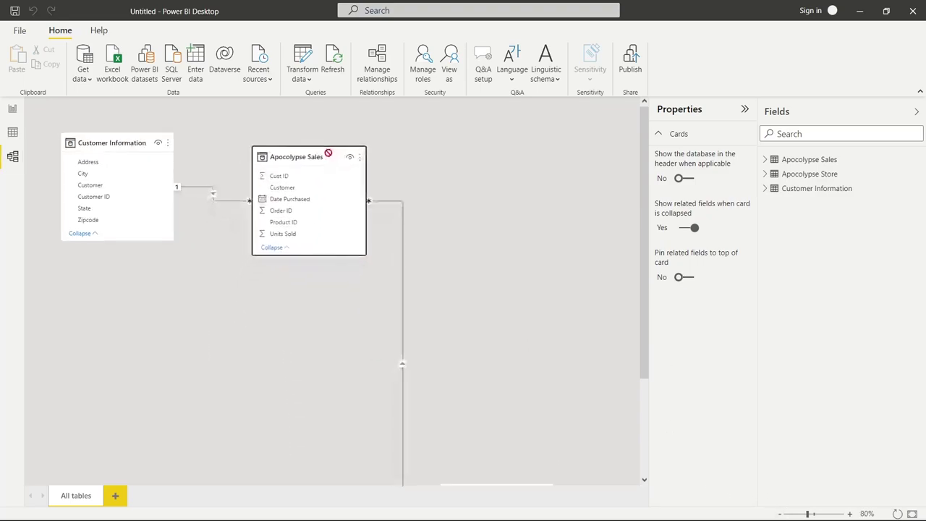
{"action": "scroll", "coordinate": [438, 382], "scroll_direction": "down", "scroll_amount": 3}
{"action": "left_click_drag", "start_coordinate": [519, 439], "coordinate": [531, 156]}
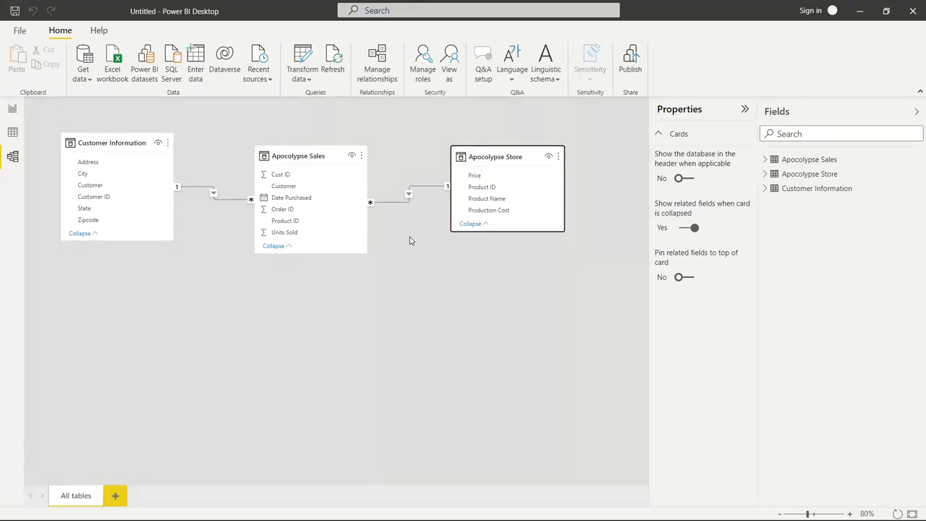
Change the relationship between Apocolypse Sales and Customer Information so that it matches Cust ID with Customer ID
{"action": "double_click", "coordinate": [233, 203]}
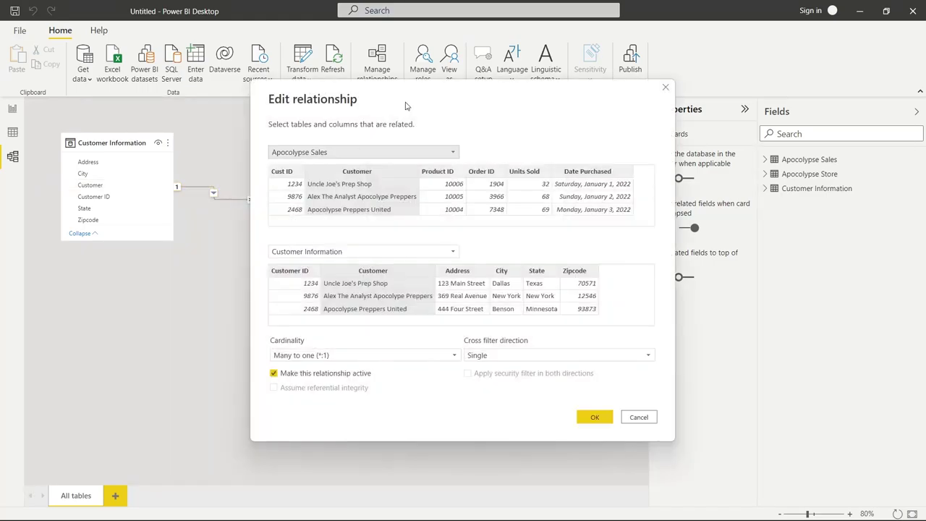
{"action": "left_click_drag", "start_coordinate": [402, 92], "coordinate": [517, 89]}
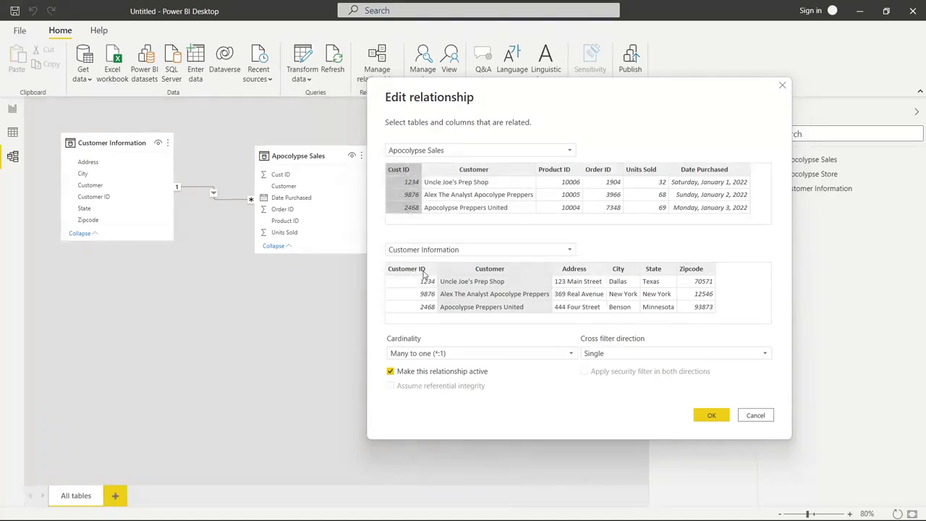
{"action": "left_click", "coordinate": [715, 416]}
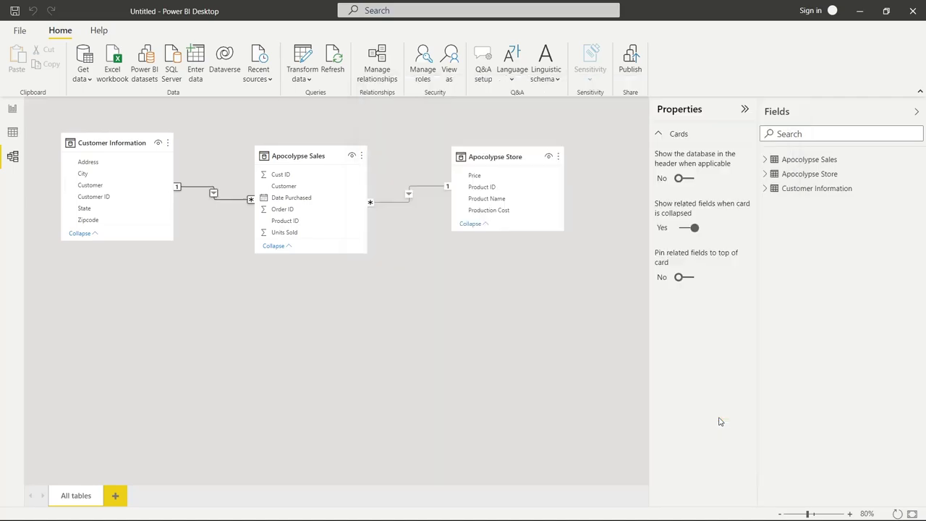
Reopen the Apocolypse Sales and Customer Information relationship and examine its matched columns and available cardinality options
{"action": "double_click", "coordinate": [234, 203]}
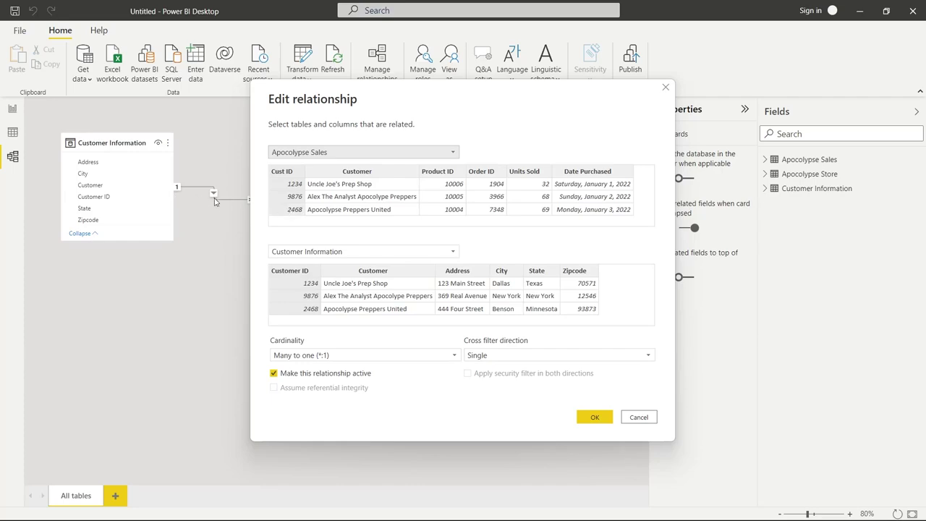
{"action": "left_click", "coordinate": [665, 89]}
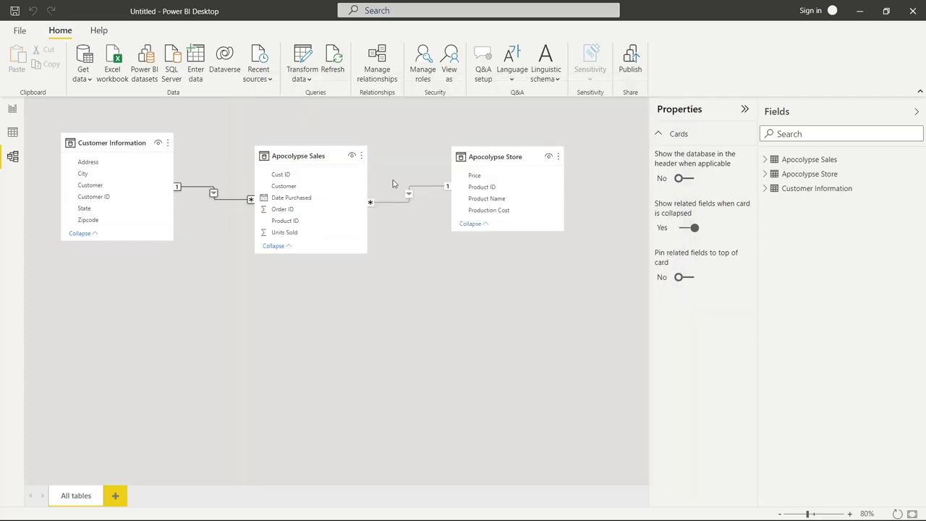
{"action": "double_click", "coordinate": [231, 203]}
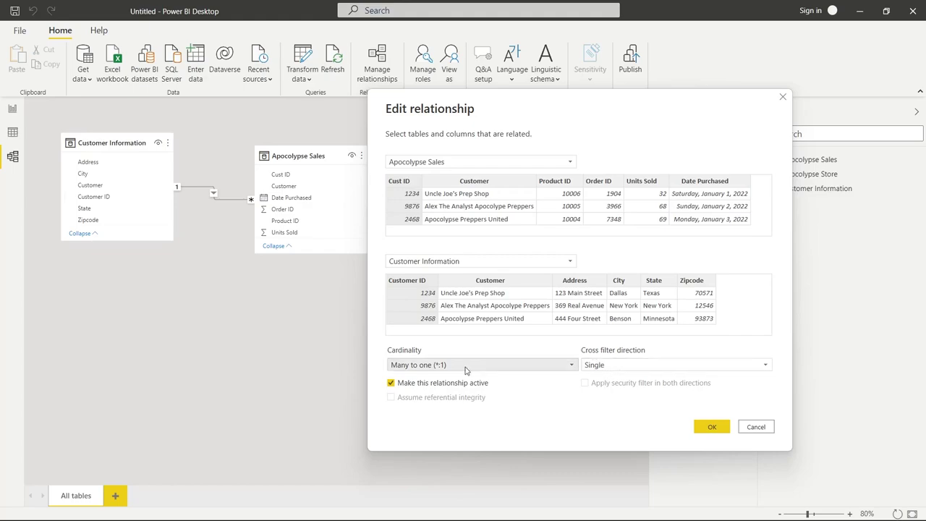
{"action": "left_click", "coordinate": [520, 365]}
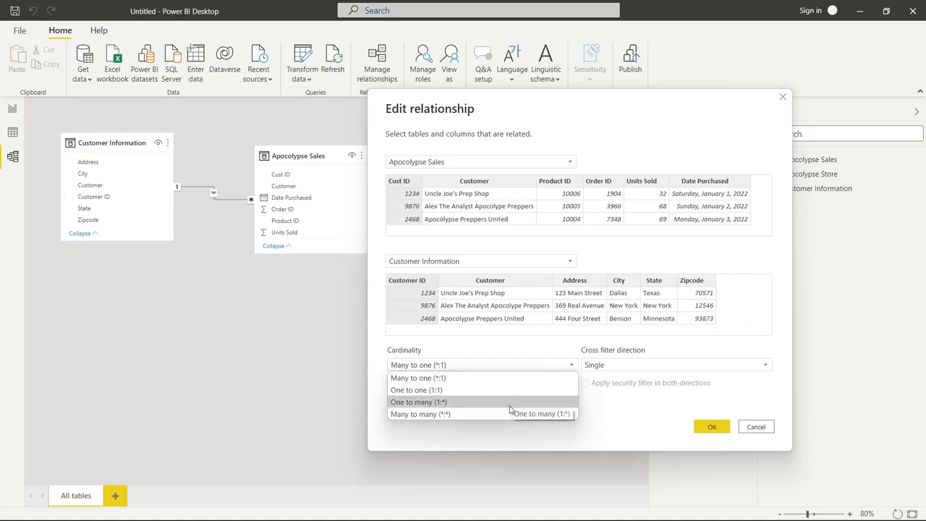
{"action": "left_click", "coordinate": [591, 139]}
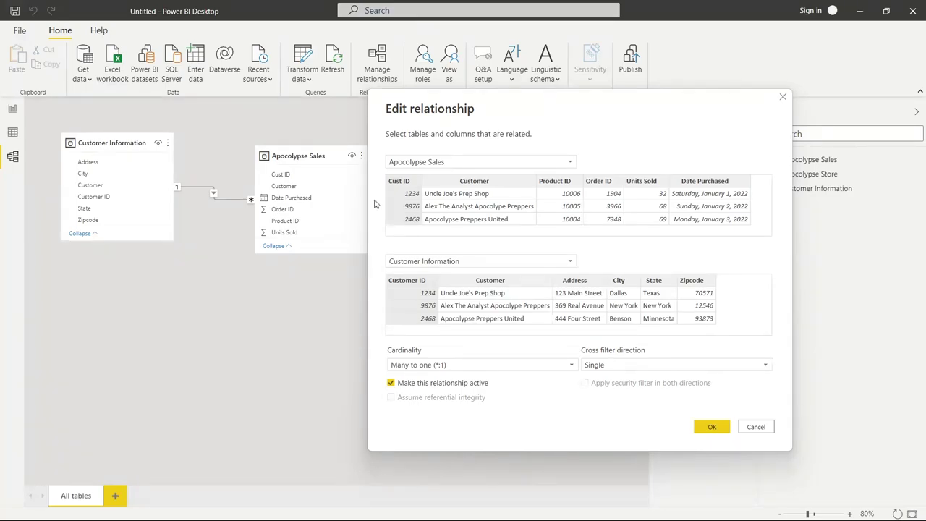
Swap the tables in the relationship, with Customer Information first and Apocolypse Sales second, matched on the customer ID columns
{"action": "left_click", "coordinate": [488, 164]}
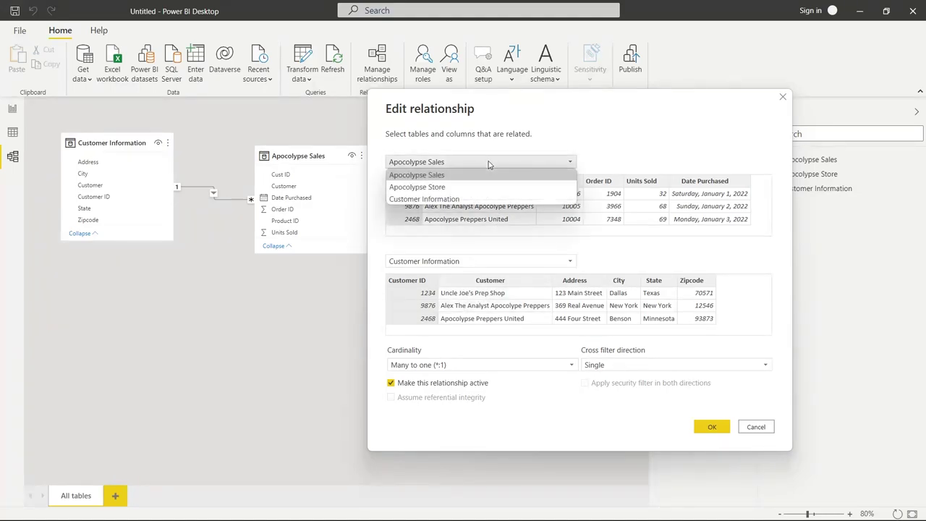
{"action": "left_click", "coordinate": [478, 200]}
{"action": "left_click", "coordinate": [467, 261]}
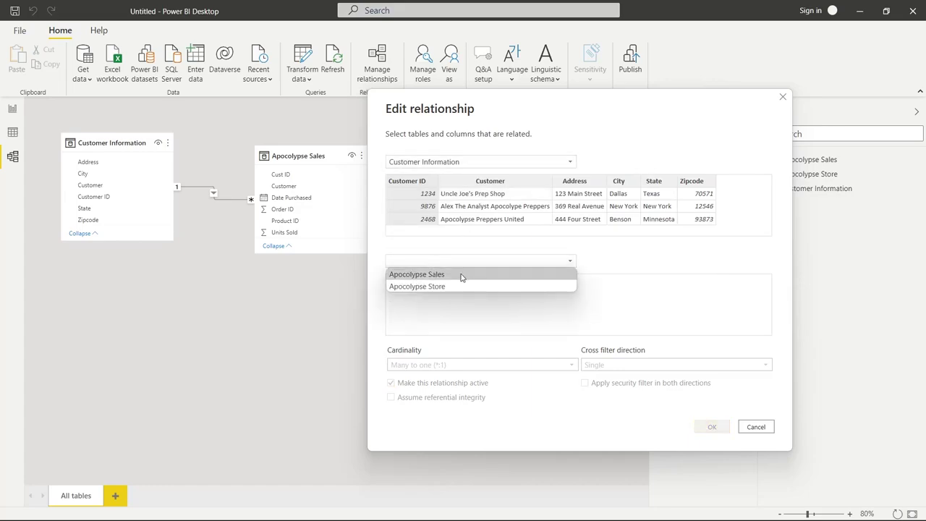
{"action": "left_click", "coordinate": [461, 276]}
{"action": "left_click", "coordinate": [419, 282]}
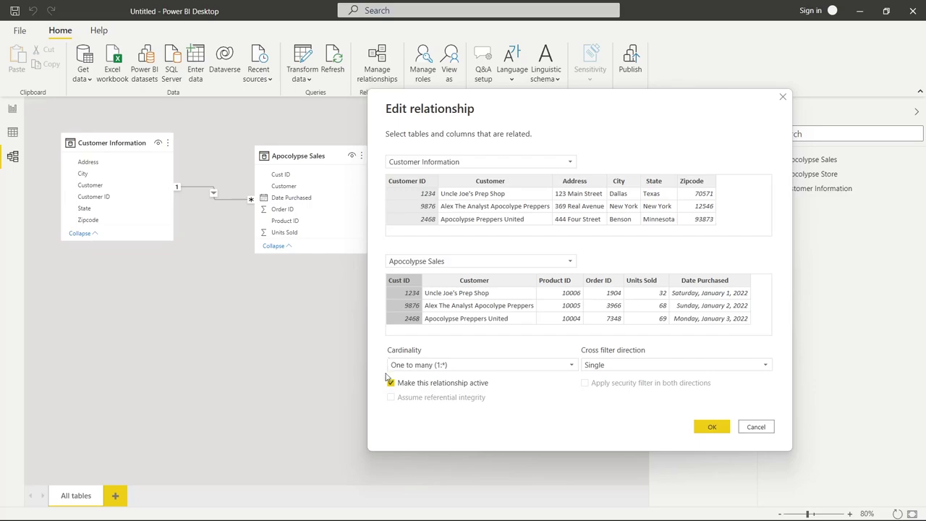
Set the relationship's cross filter direction to Both and apply the edited relationship
{"action": "left_click", "coordinate": [697, 368]}
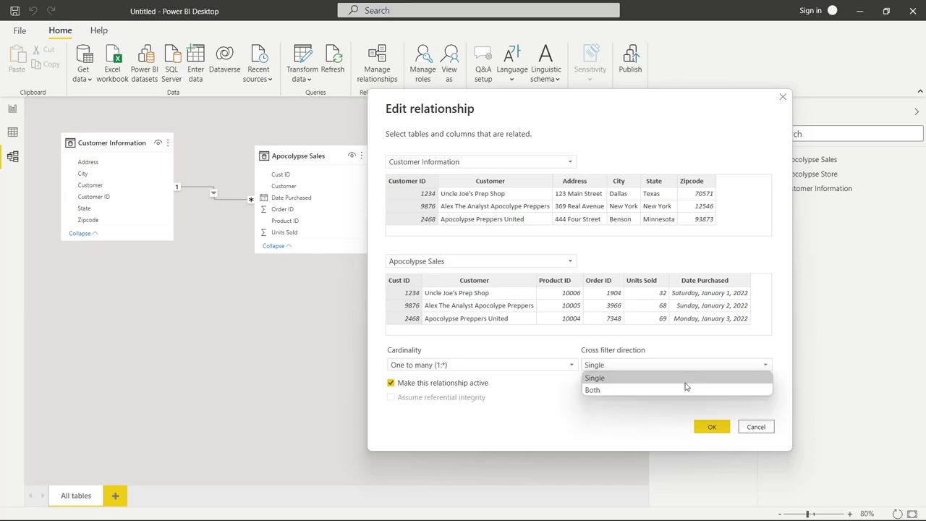
{"action": "left_click", "coordinate": [685, 390]}
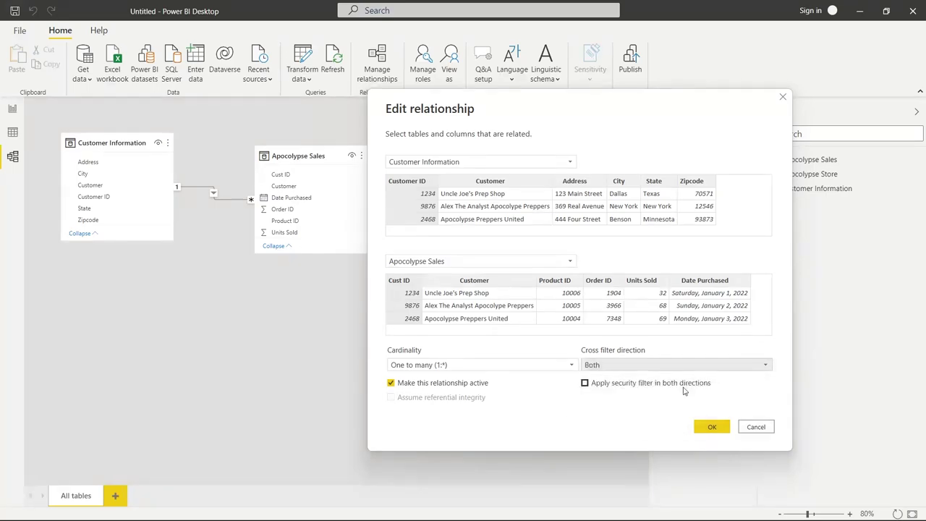
{"action": "left_click", "coordinate": [711, 426]}
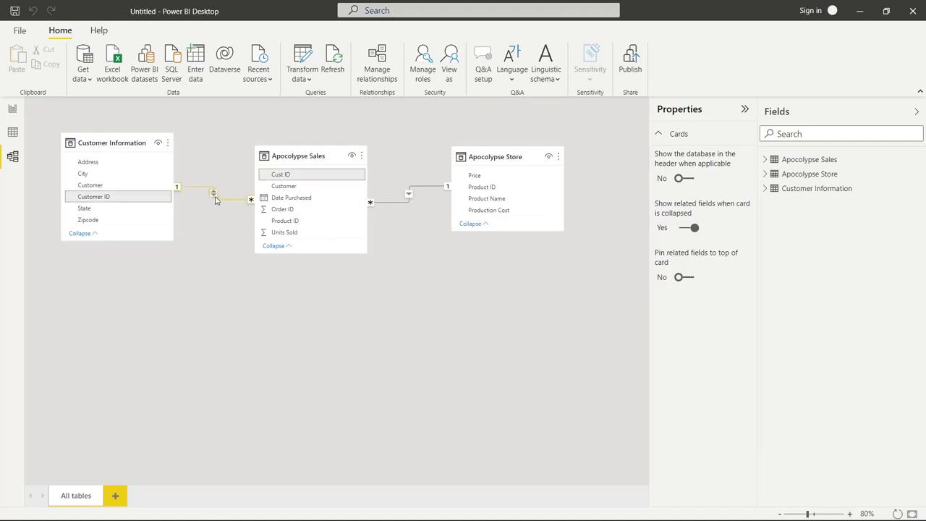
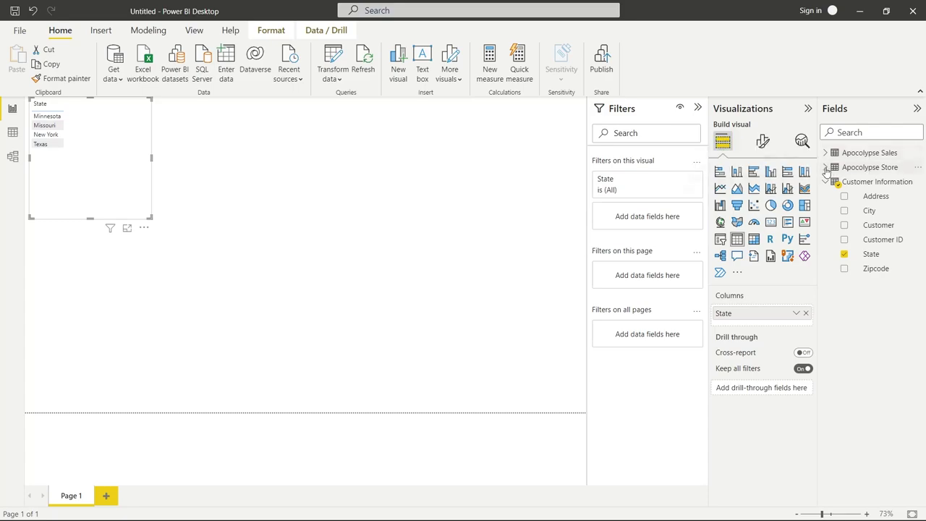
Create a measure in Apocolypse Store with the formula COUNT('Apocolypse Store'[Product ID]) and add it to the State table visual
{"action": "left_click", "coordinate": [825, 168]}
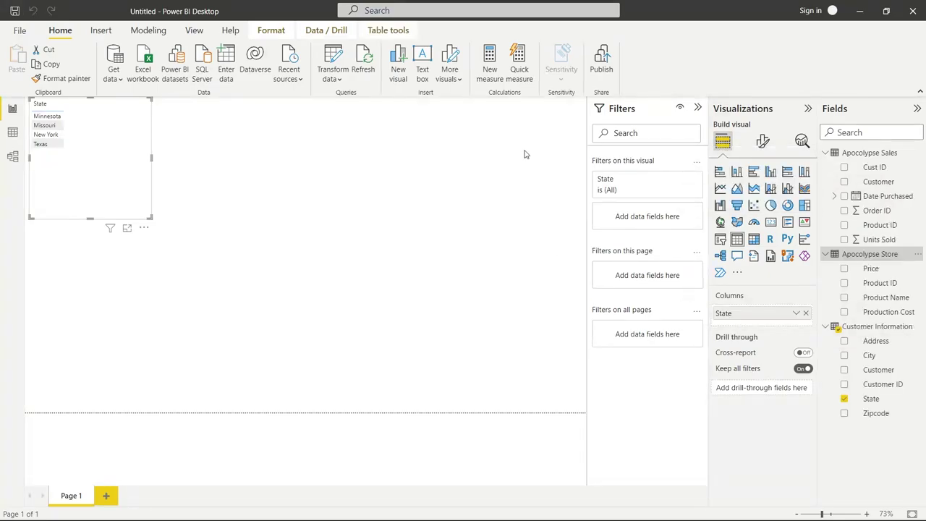
{"action": "left_click", "coordinate": [490, 68]}
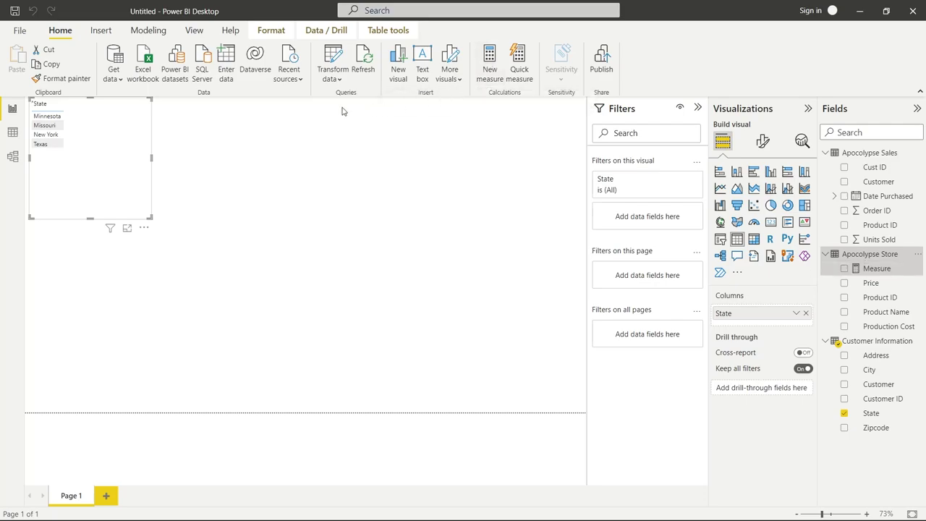
{"action": "type", "text": "Count"}
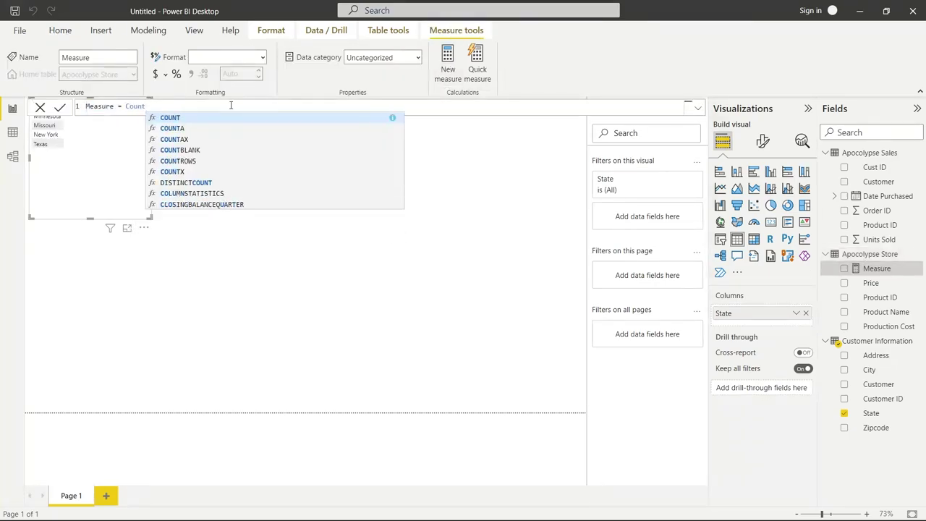
{"action": "key", "text": "Tab"}
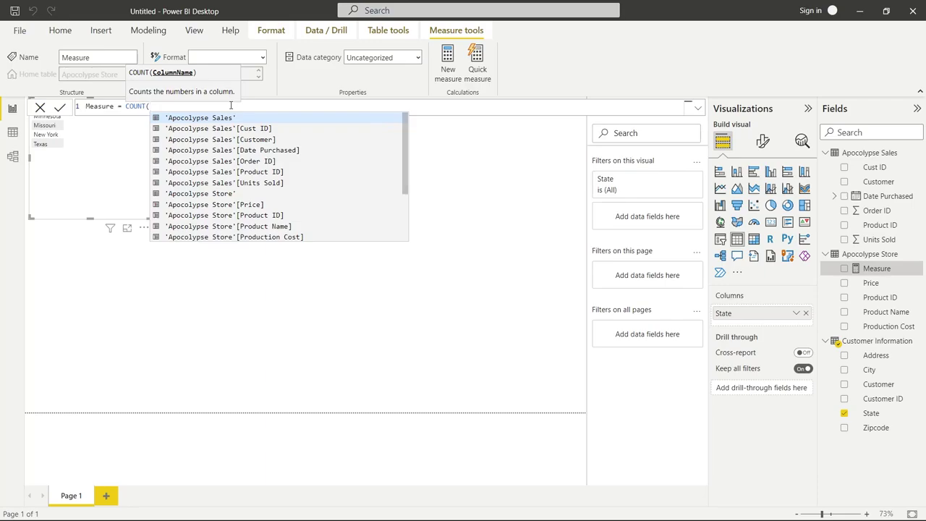
{"action": "left_click", "coordinate": [245, 215]}
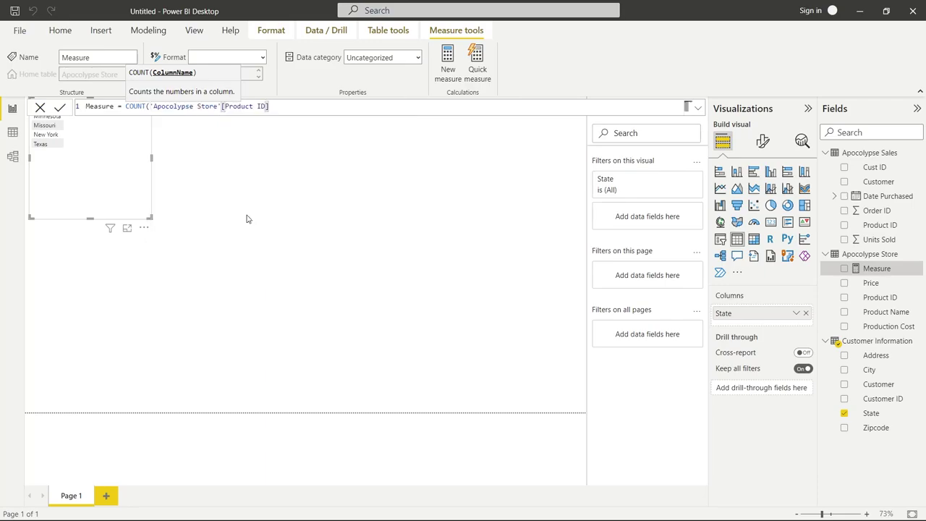
{"action": "type", "text": ")"}
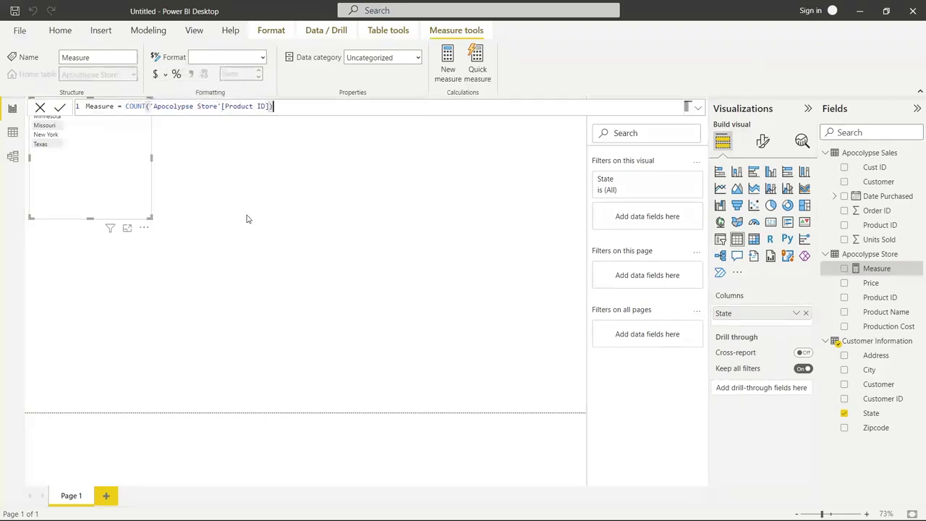
{"action": "left_click", "coordinate": [59, 108]}
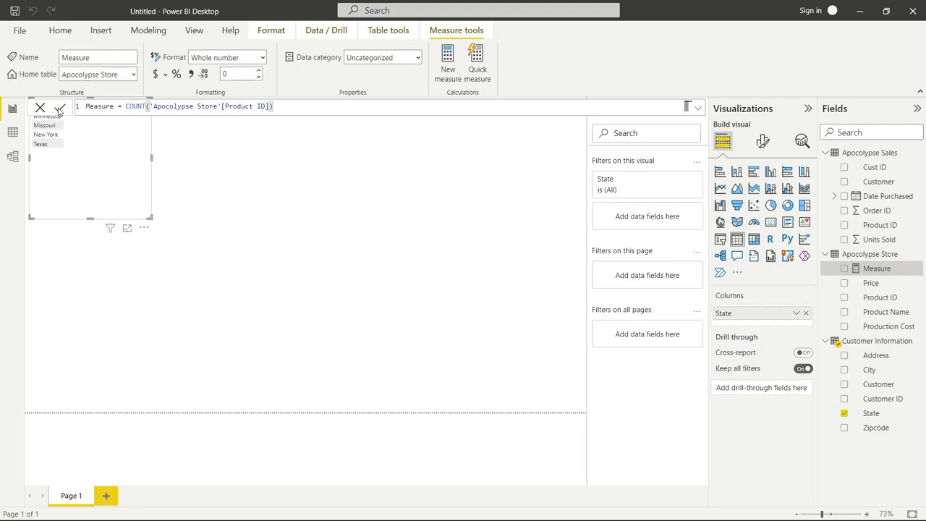
{"action": "left_click", "coordinate": [844, 269]}
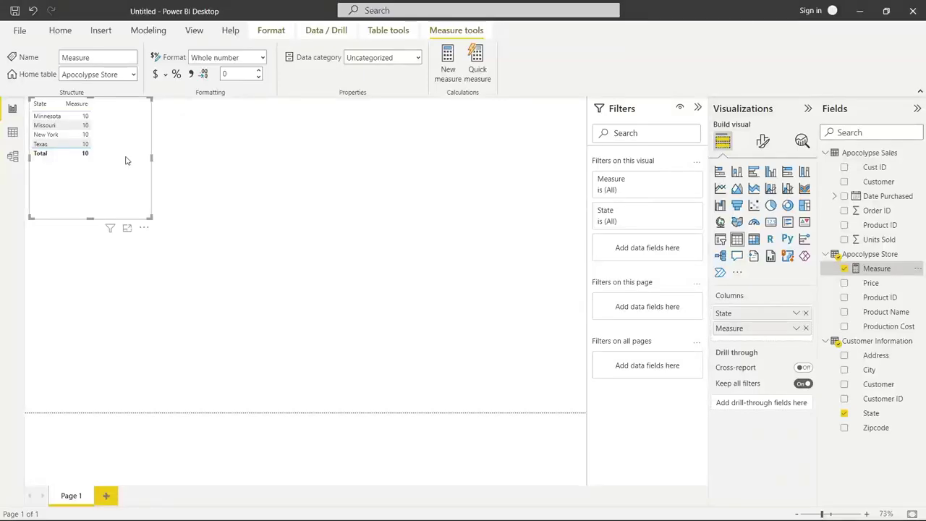
Set the cross filter direction of the relationship between Apocolypse Sales and Apocolypse Store to Both in the model
{"action": "left_click", "coordinate": [13, 160]}
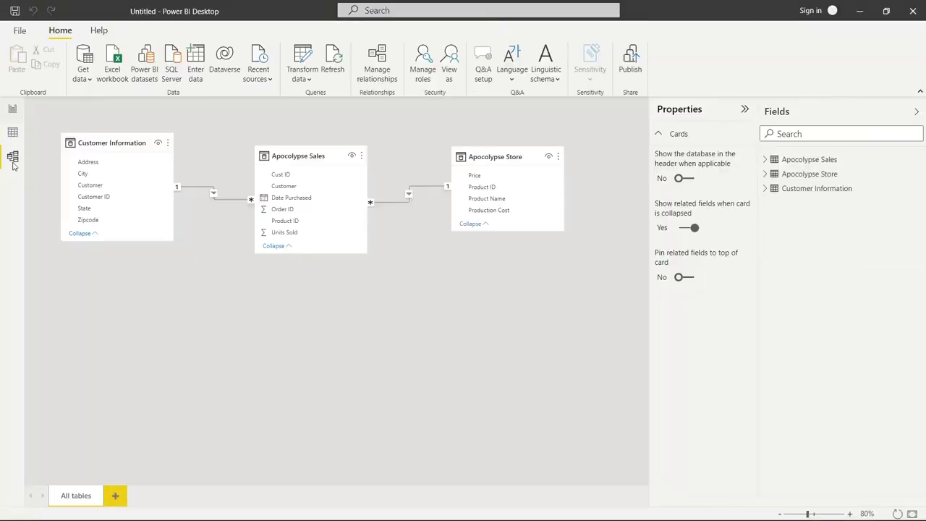
{"action": "double_click", "coordinate": [408, 197]}
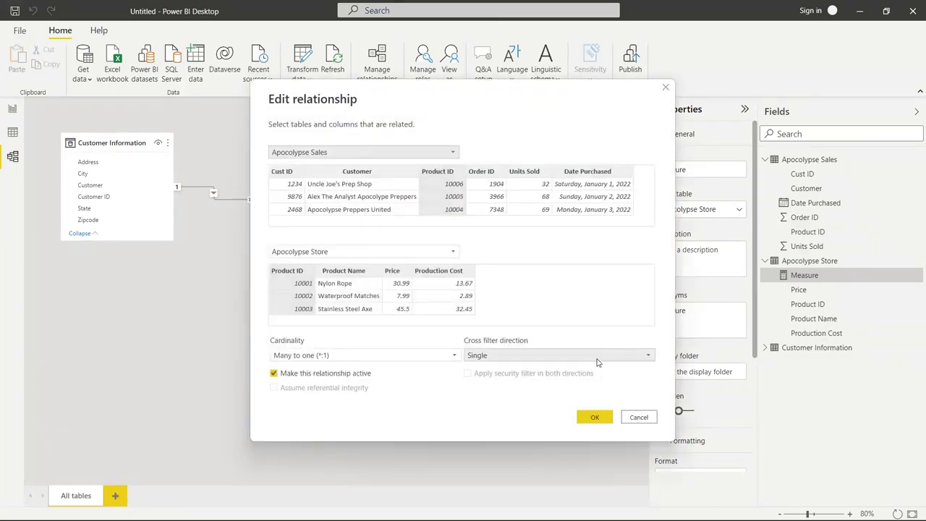
{"action": "left_click", "coordinate": [596, 358]}
{"action": "left_click", "coordinate": [591, 375]}
{"action": "left_click", "coordinate": [593, 417]}
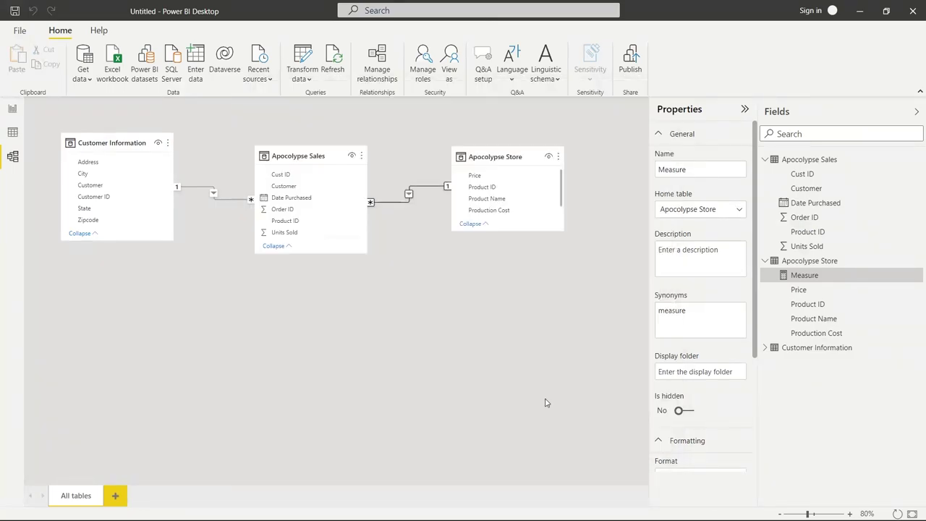
Set the cross filter direction of the Apocolypse Sales and Customer Information relationship to Both and return to the report
{"action": "double_click", "coordinate": [233, 201]}
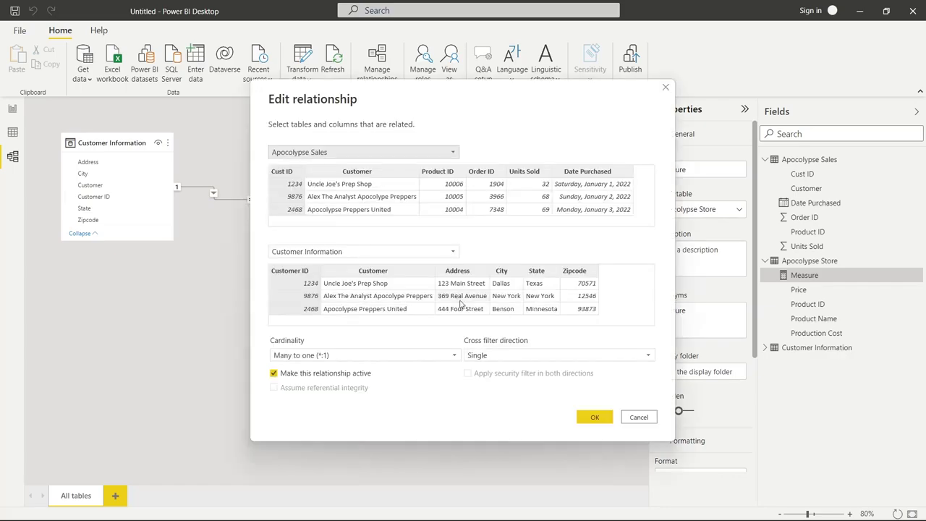
{"action": "left_click", "coordinate": [518, 355]}
{"action": "left_click", "coordinate": [522, 381]}
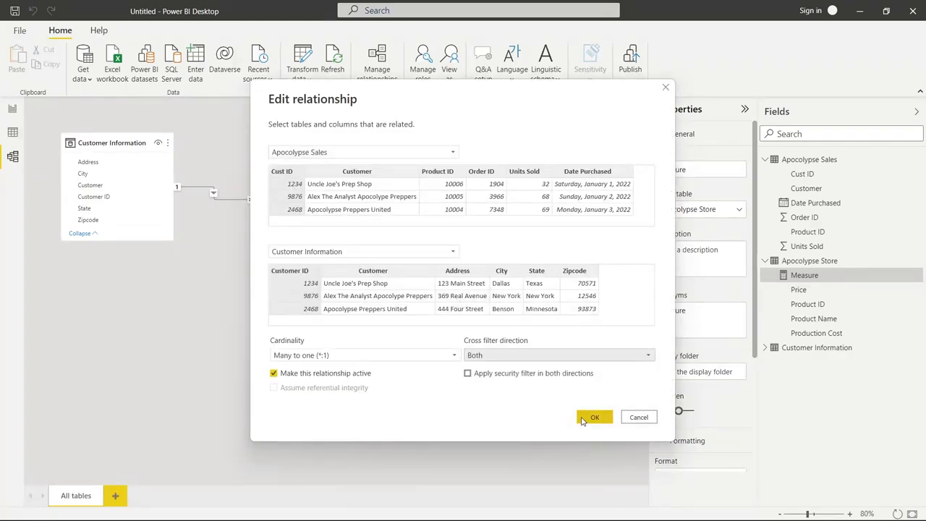
{"action": "left_click", "coordinate": [583, 419]}
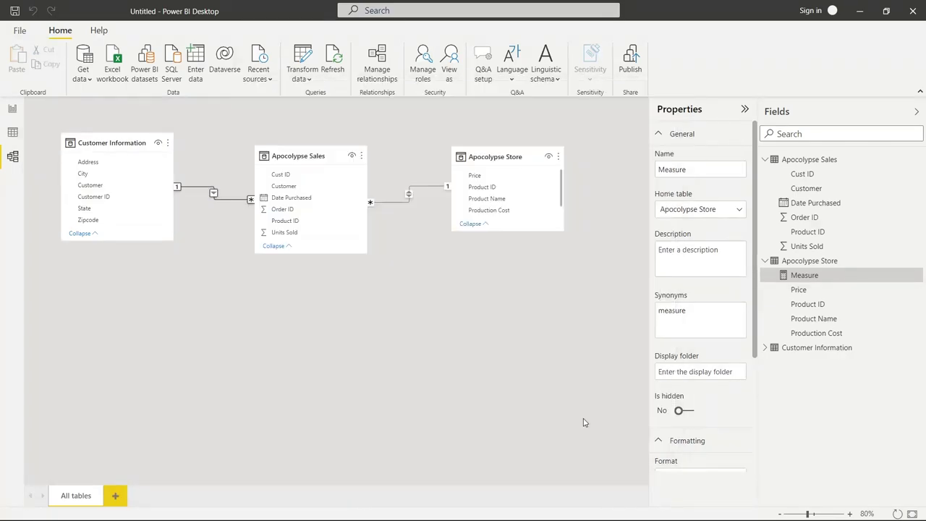
{"action": "left_click", "coordinate": [14, 110]}
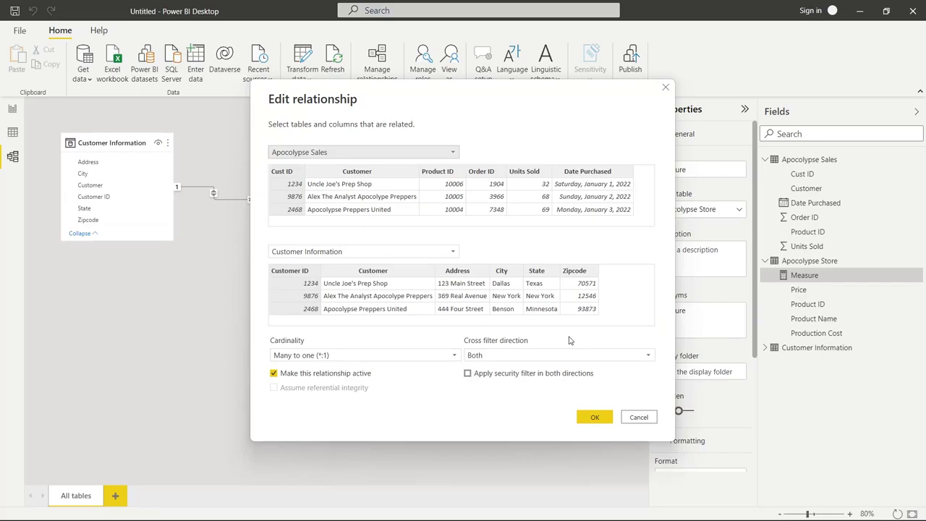
Examine the Apocolypse Sales and Customer Information relationship settings, toggle its active option off and on, and close without applying
{"action": "left_click_drag", "start_coordinate": [572, 83], "coordinate": [790, 145]}
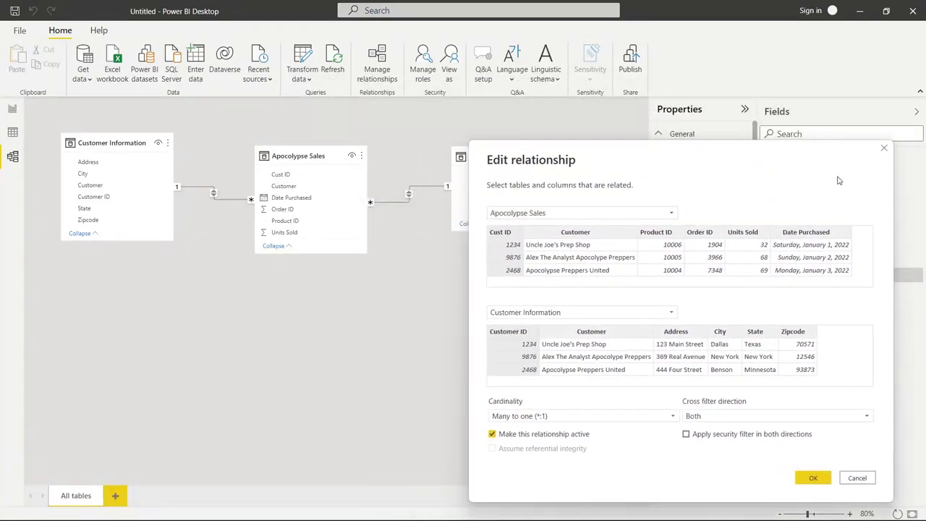
{"action": "left_click", "coordinate": [883, 149]}
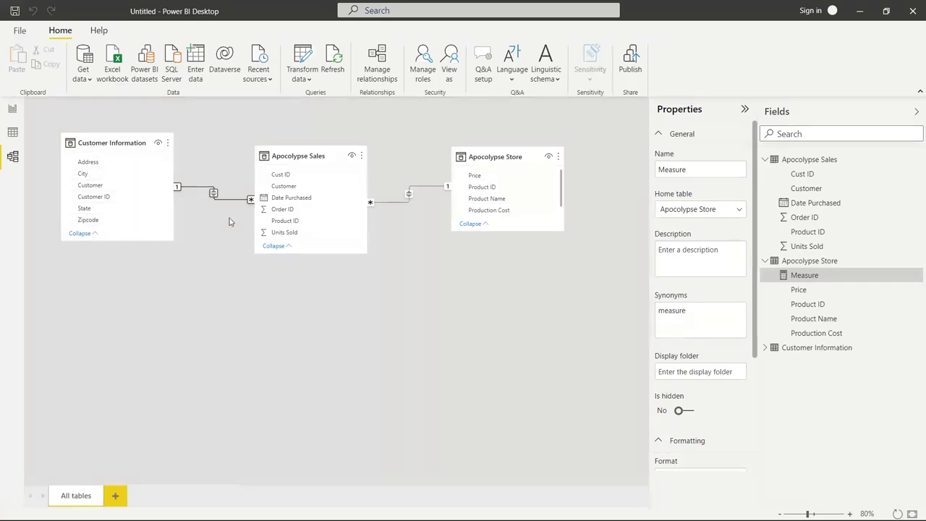
{"action": "double_click", "coordinate": [214, 195]}
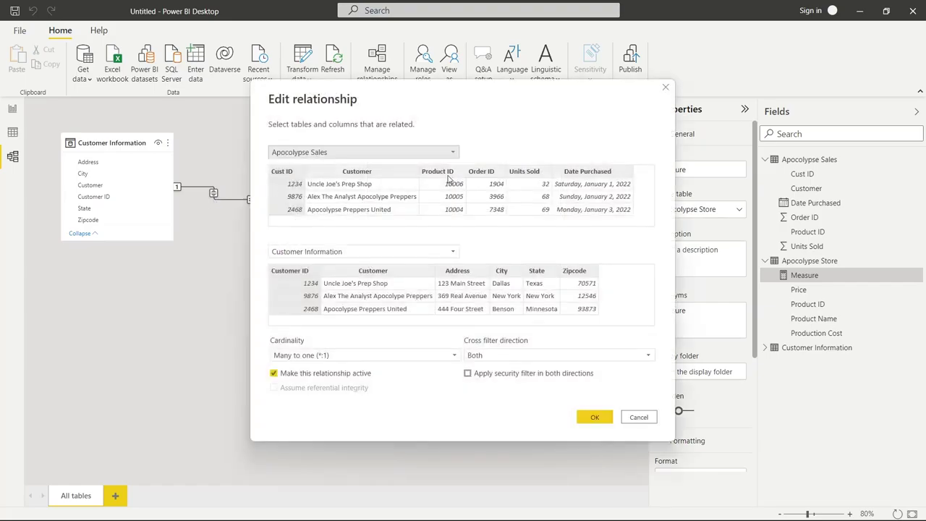
{"action": "left_click_drag", "start_coordinate": [472, 92], "coordinate": [681, 76]}
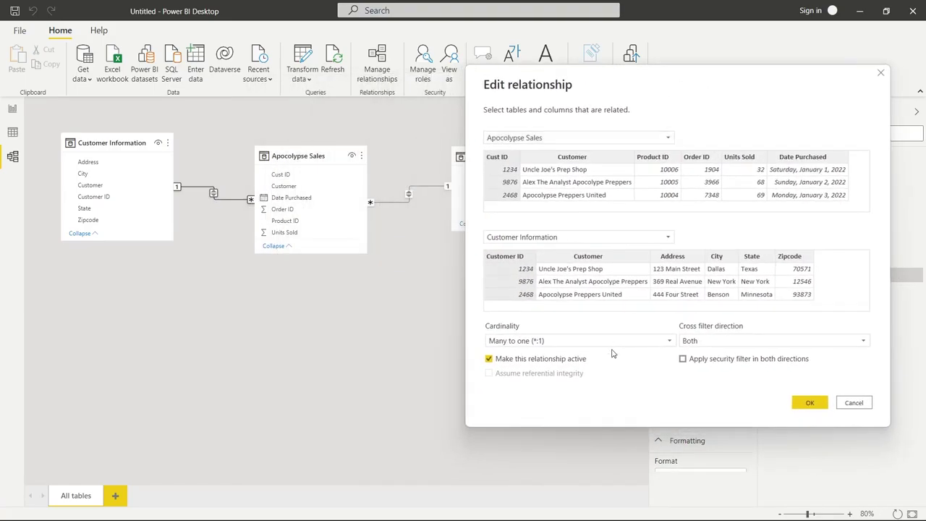
{"action": "left_click", "coordinate": [489, 362]}
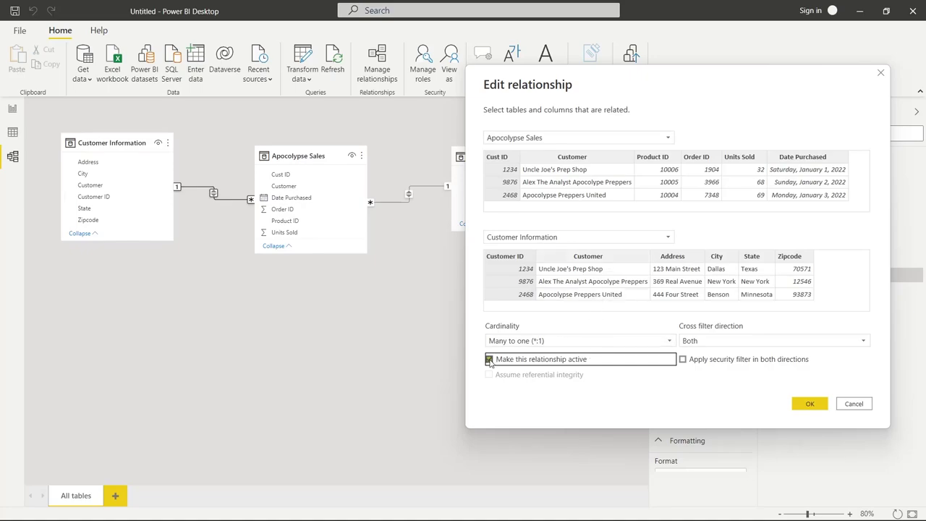
{"action": "left_click", "coordinate": [489, 359]}
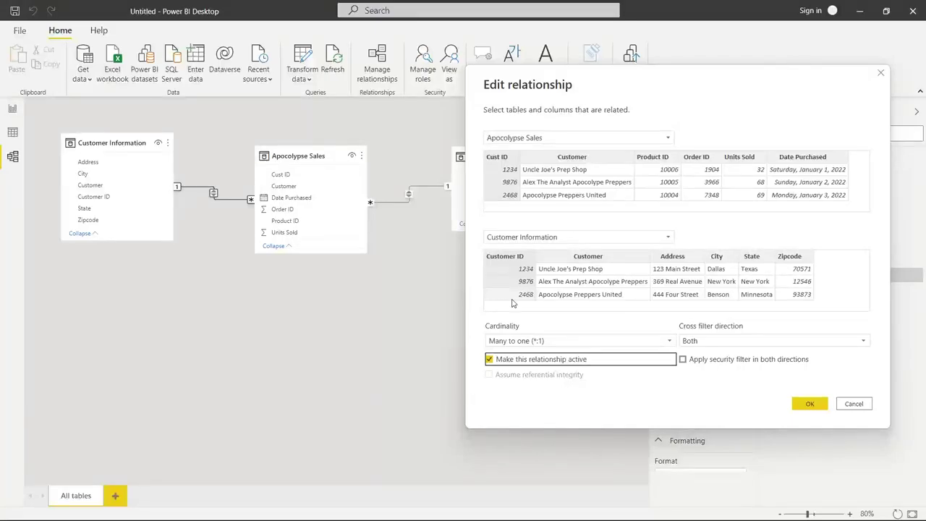
{"action": "left_click", "coordinate": [853, 404]}
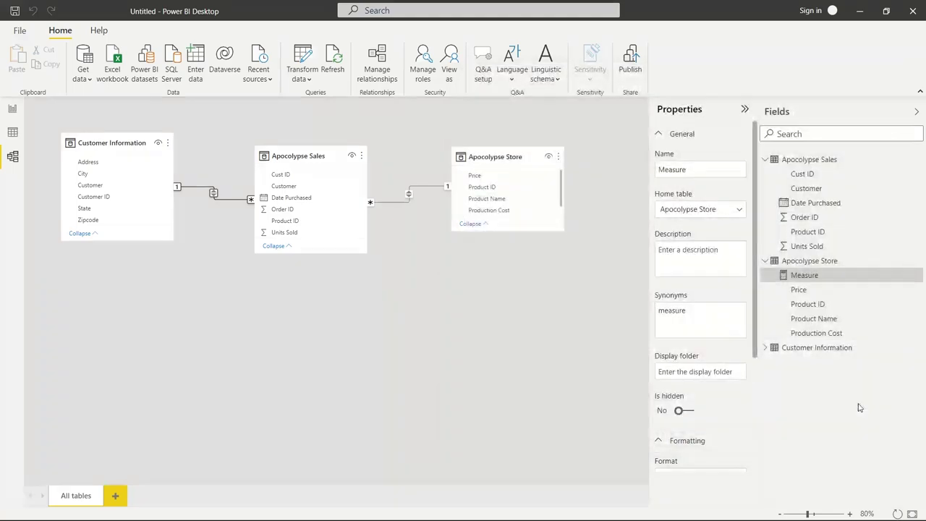
Enlarge the model diagram to 100% and move the Apocolypse Sales and Apocolypse Store tables closer to Customer Information
{"action": "left_click", "coordinate": [849, 513]}
{"action": "left_click_drag", "start_coordinate": [365, 157], "coordinate": [335, 146]}
{"action": "left_click_drag", "start_coordinate": [593, 163], "coordinate": [525, 164]}
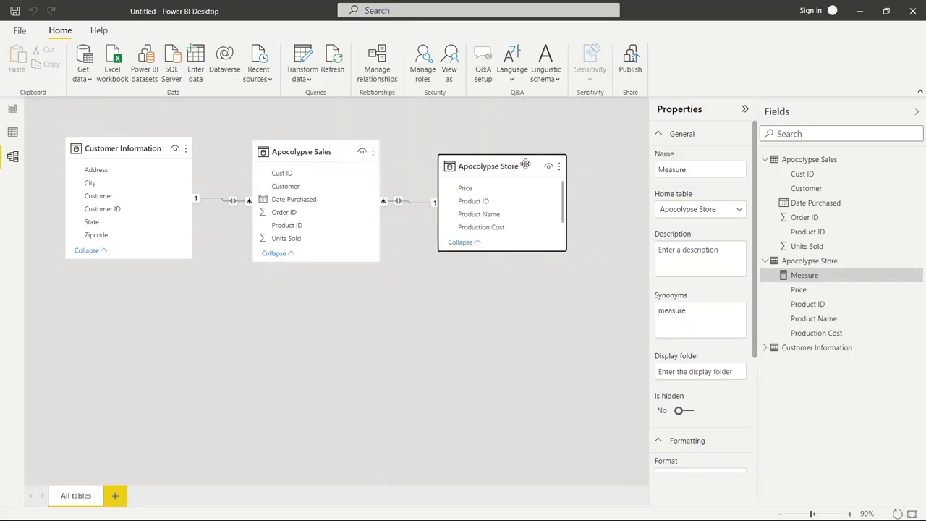
{"action": "left_click", "coordinate": [849, 514]}
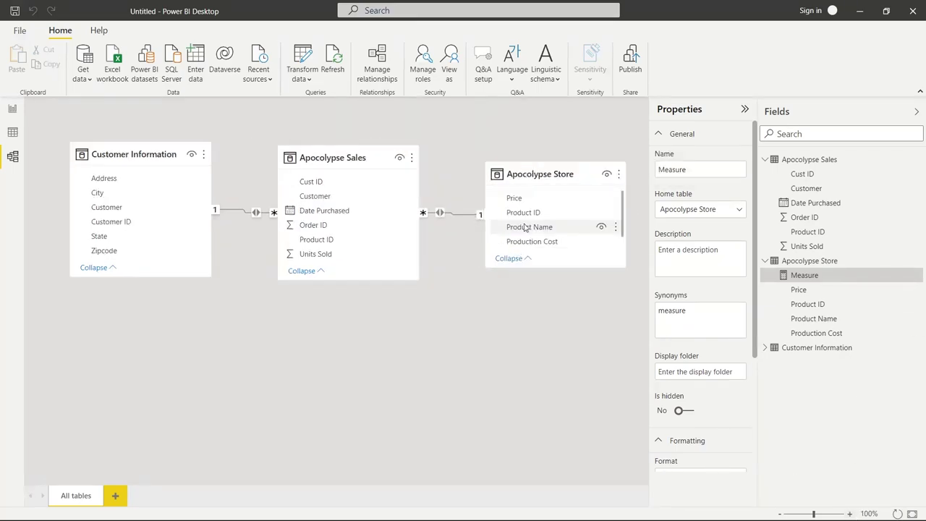
Delete the relationships linking Apocolypse Sales to Customer Information and to Apocolypse Store
{"action": "right_click", "coordinate": [241, 216]}
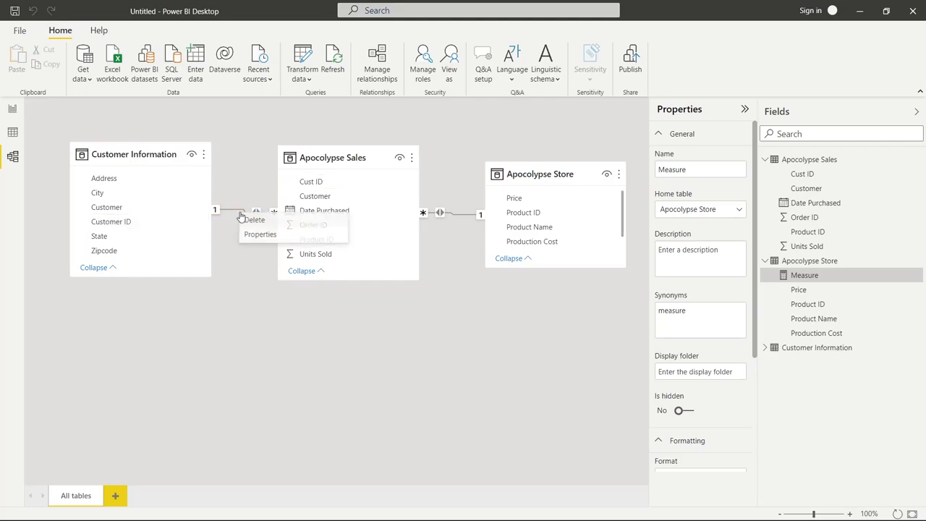
{"action": "left_click", "coordinate": [249, 219]}
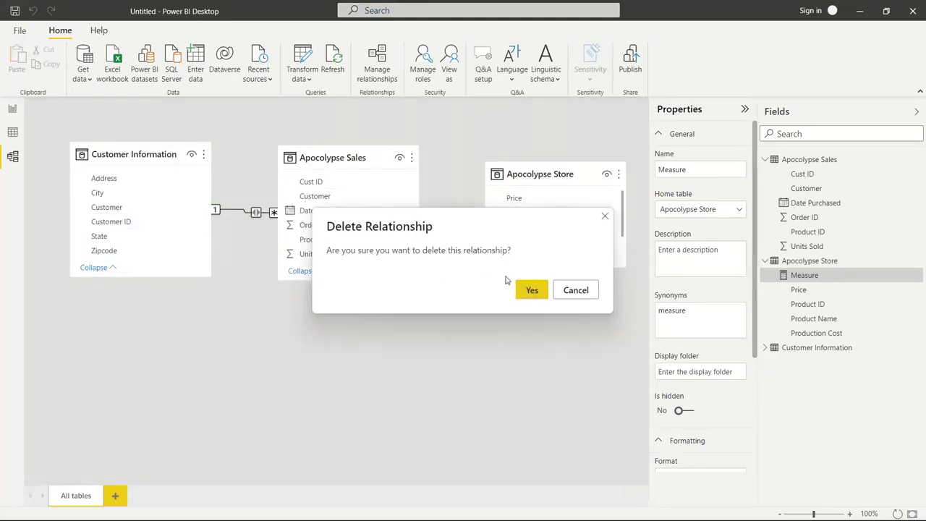
{"action": "left_click", "coordinate": [532, 291]}
{"action": "right_click", "coordinate": [449, 215]}
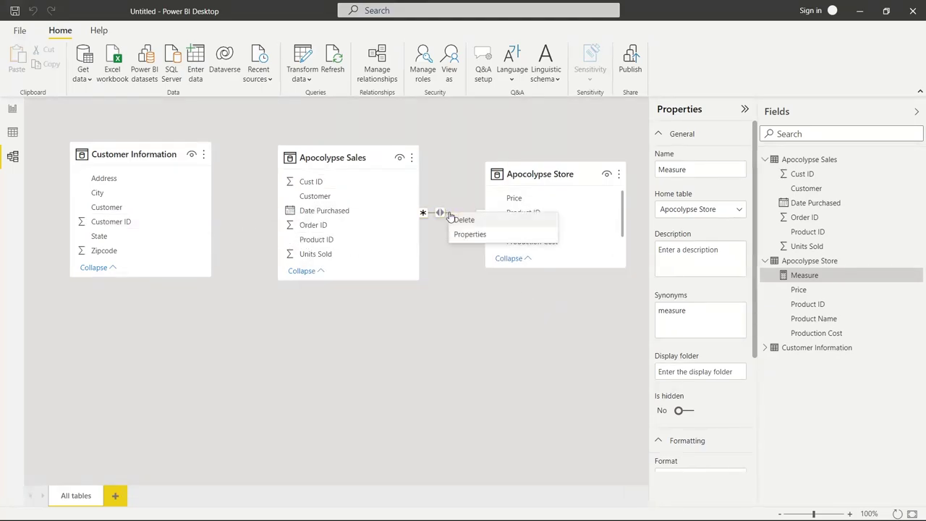
{"action": "left_click", "coordinate": [460, 219]}
{"action": "left_click", "coordinate": [530, 290]}
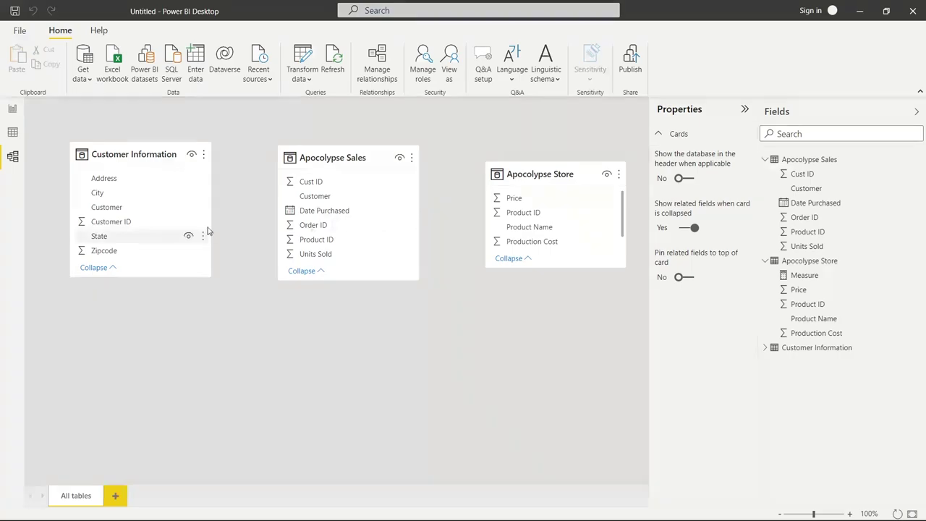
Relate Customer ID in Customer Information to Cust ID in Apocolypse Sales, with the cross filter direction set to Both
{"action": "left_click_drag", "start_coordinate": [159, 223], "coordinate": [339, 184]}
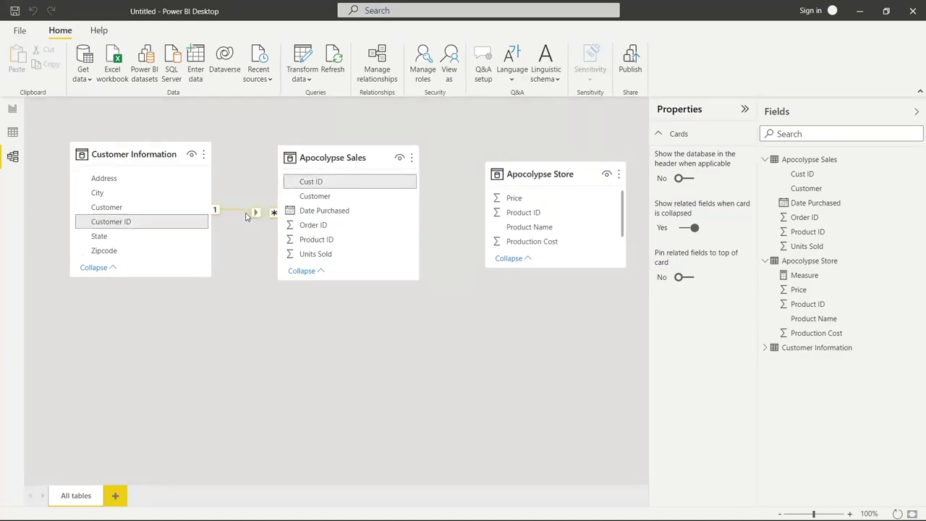
{"action": "double_click", "coordinate": [246, 215]}
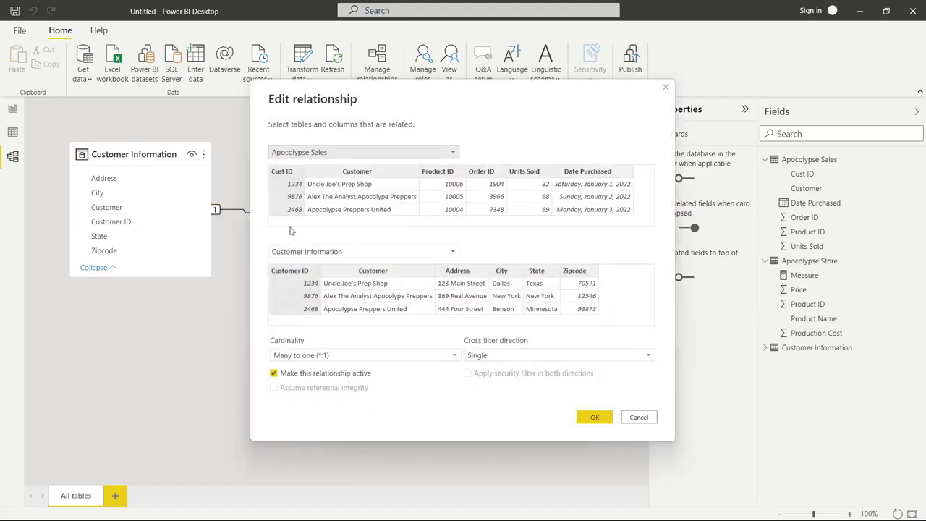
{"action": "left_click", "coordinate": [277, 181]}
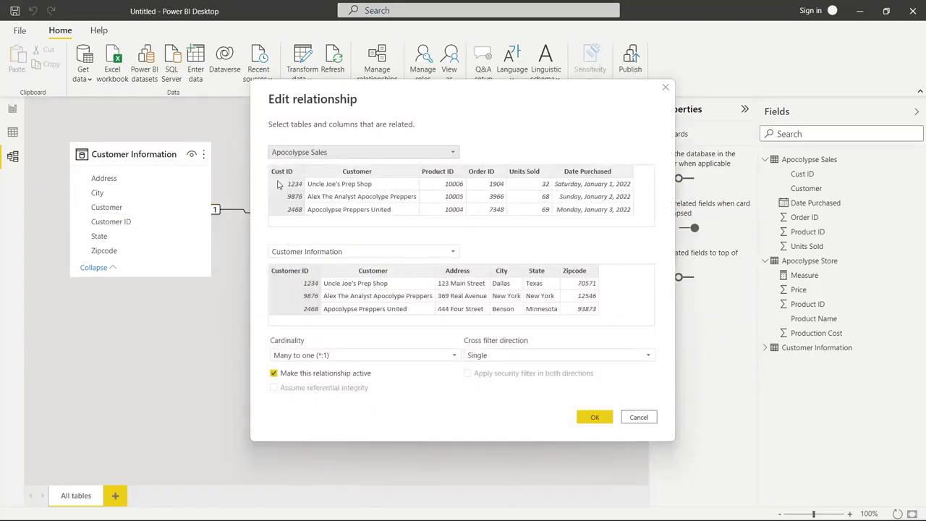
{"action": "left_click", "coordinate": [284, 275]}
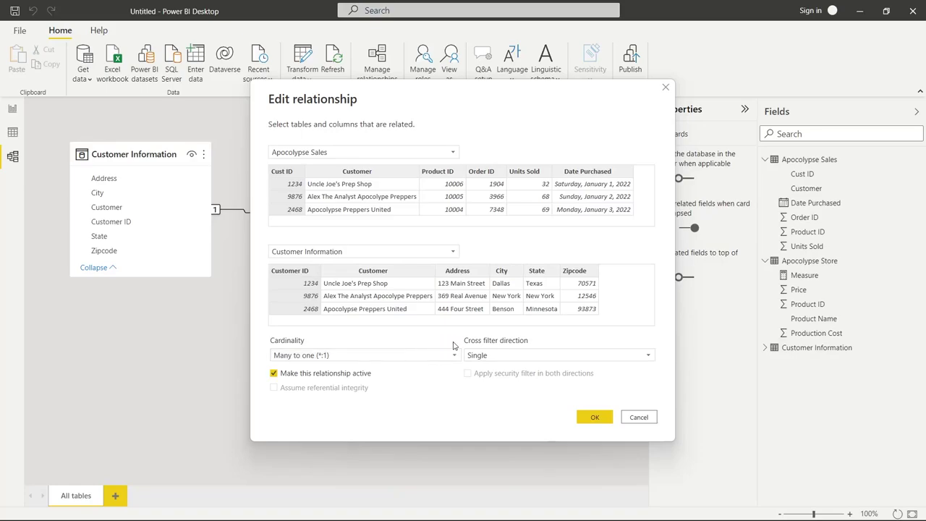
{"action": "left_click", "coordinate": [503, 355]}
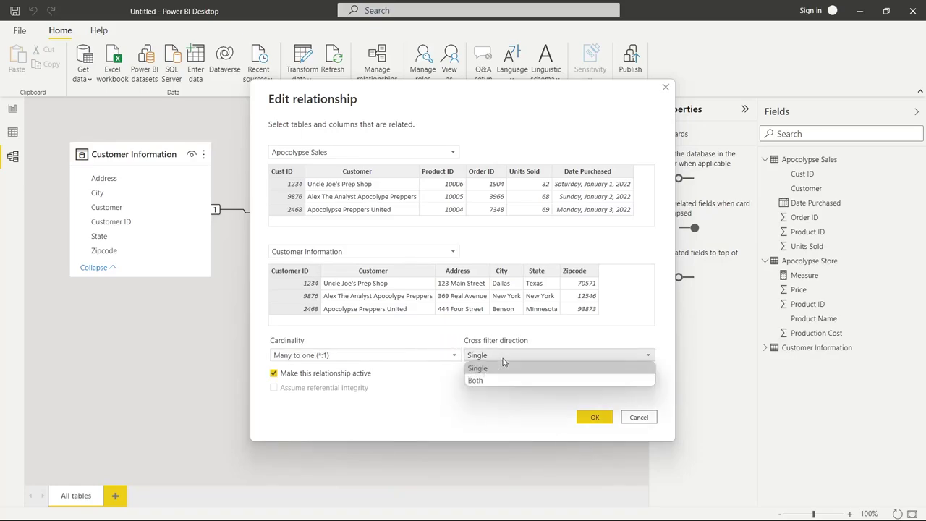
{"action": "left_click", "coordinate": [510, 381]}
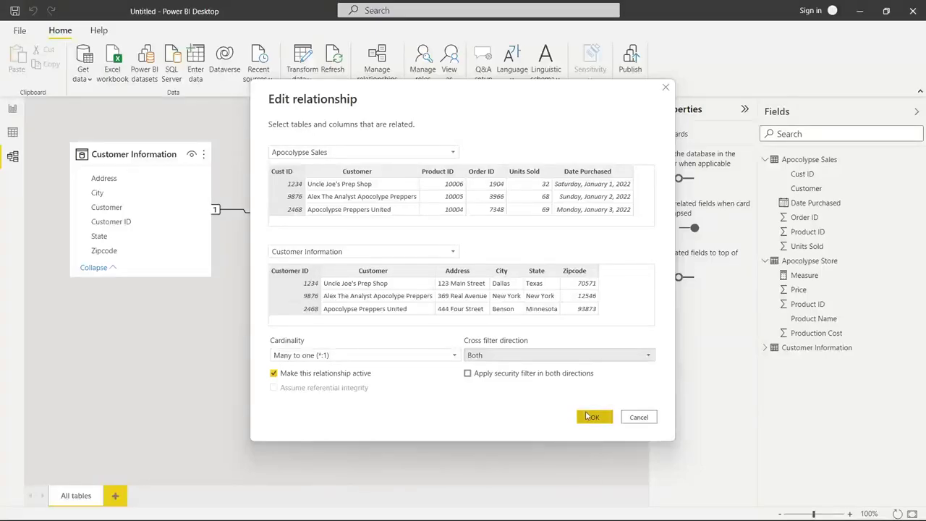
{"action": "left_click", "coordinate": [592, 417]}
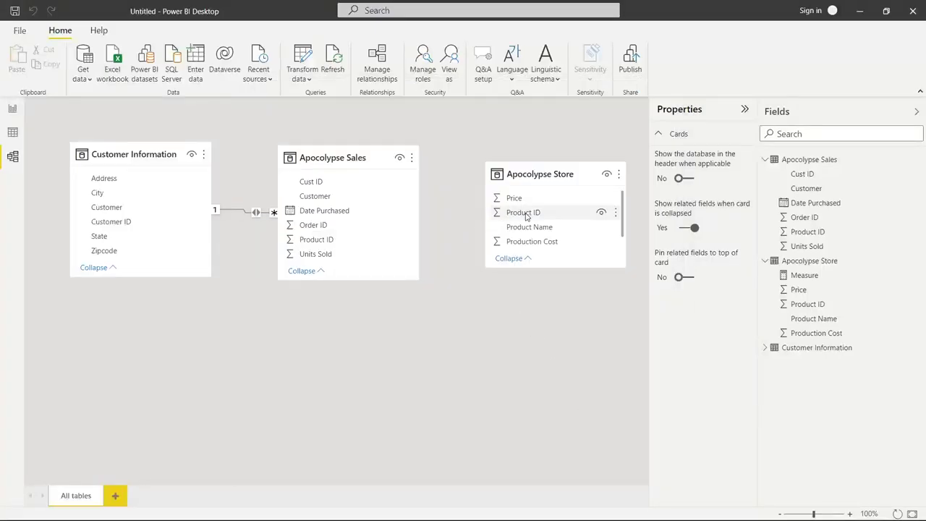
Relate Product ID in Apocolypse Store to Product ID in Apocolypse Sales, with the cross filter direction set to Both
{"action": "left_click_drag", "start_coordinate": [541, 217], "coordinate": [339, 244]}
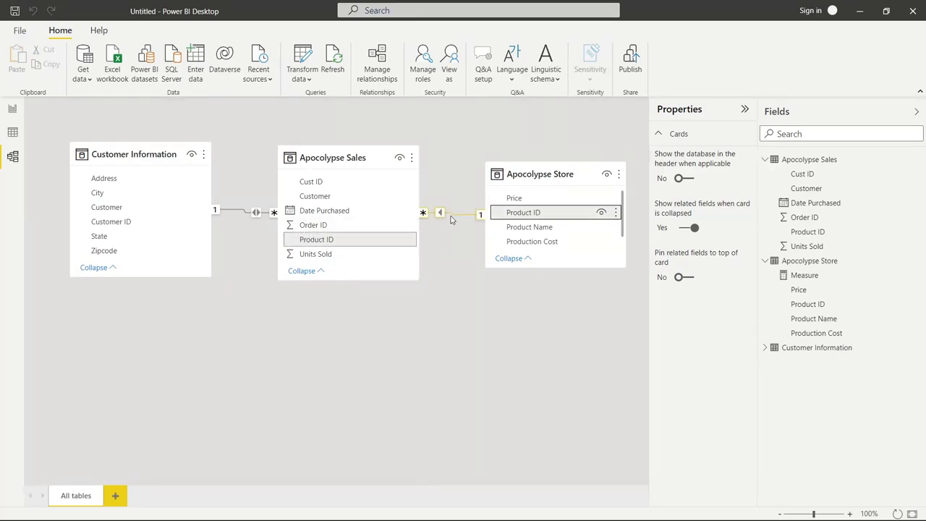
{"action": "double_click", "coordinate": [441, 214]}
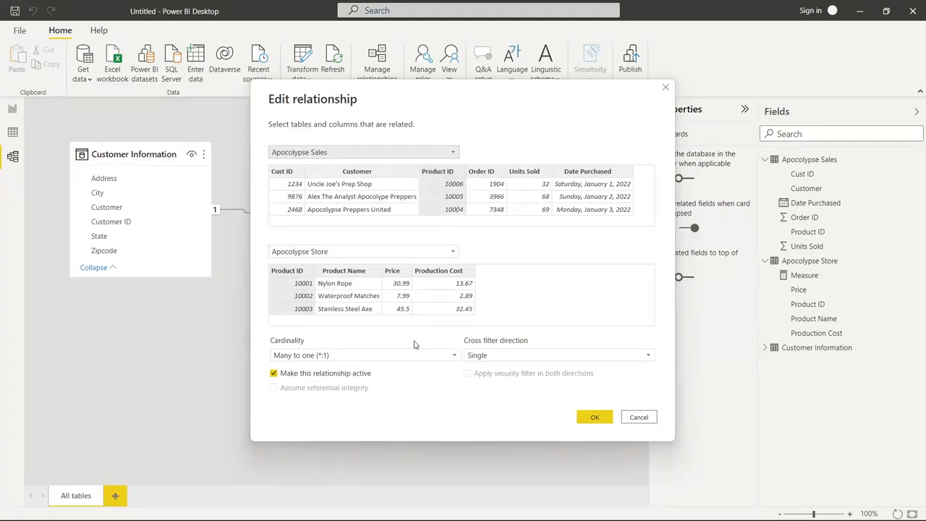
{"action": "left_click", "coordinate": [483, 358]}
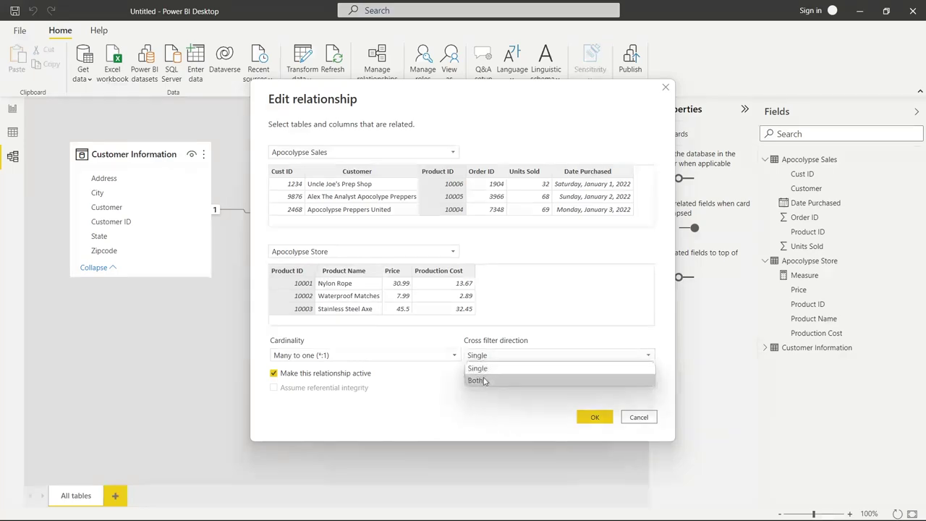
{"action": "left_click", "coordinate": [483, 380]}
{"action": "left_click", "coordinate": [593, 418]}
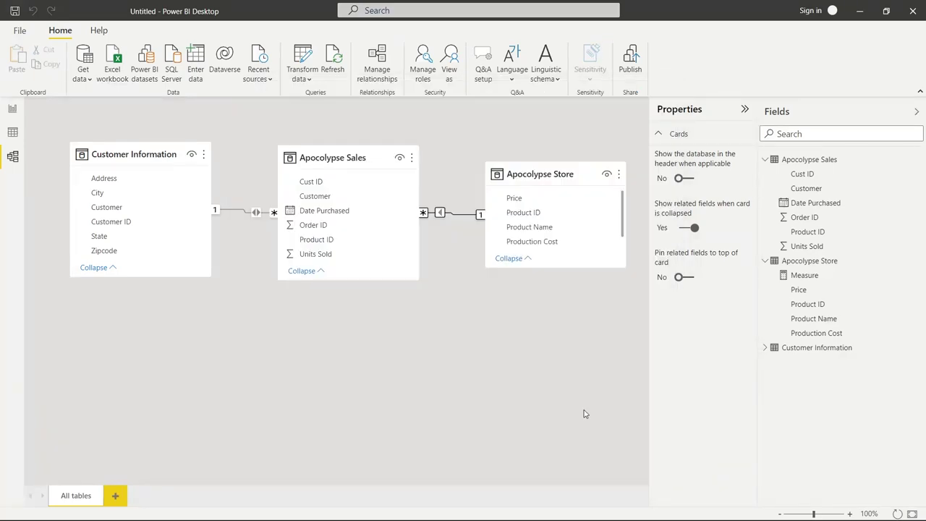